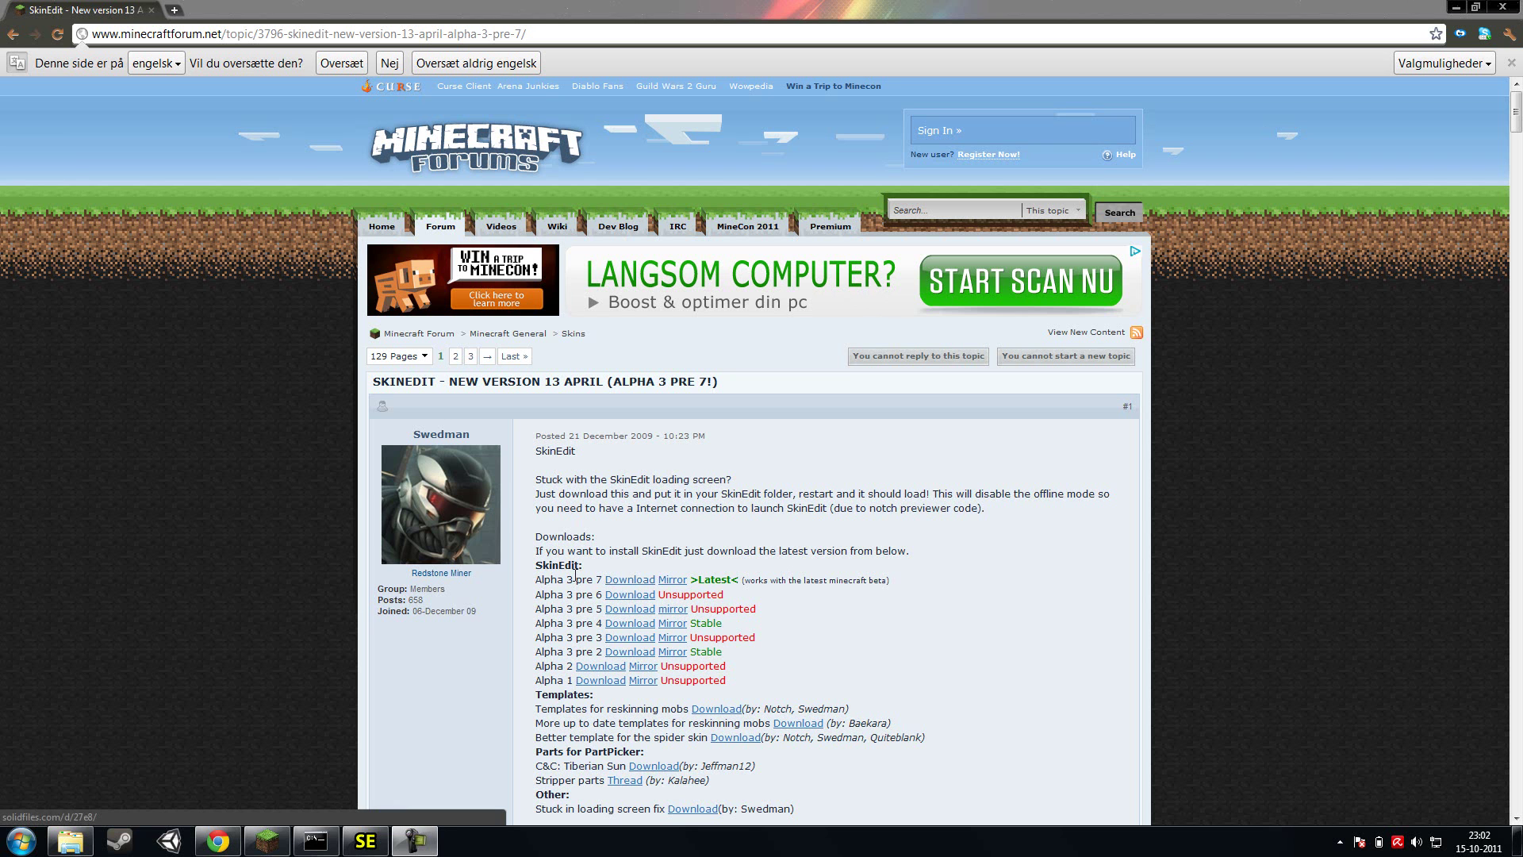
Start downloading SkinEdit_alpha3_pre7_fix.zip from solidfiles, then minimize Chrome to reveal Minecraft
click(630, 579)
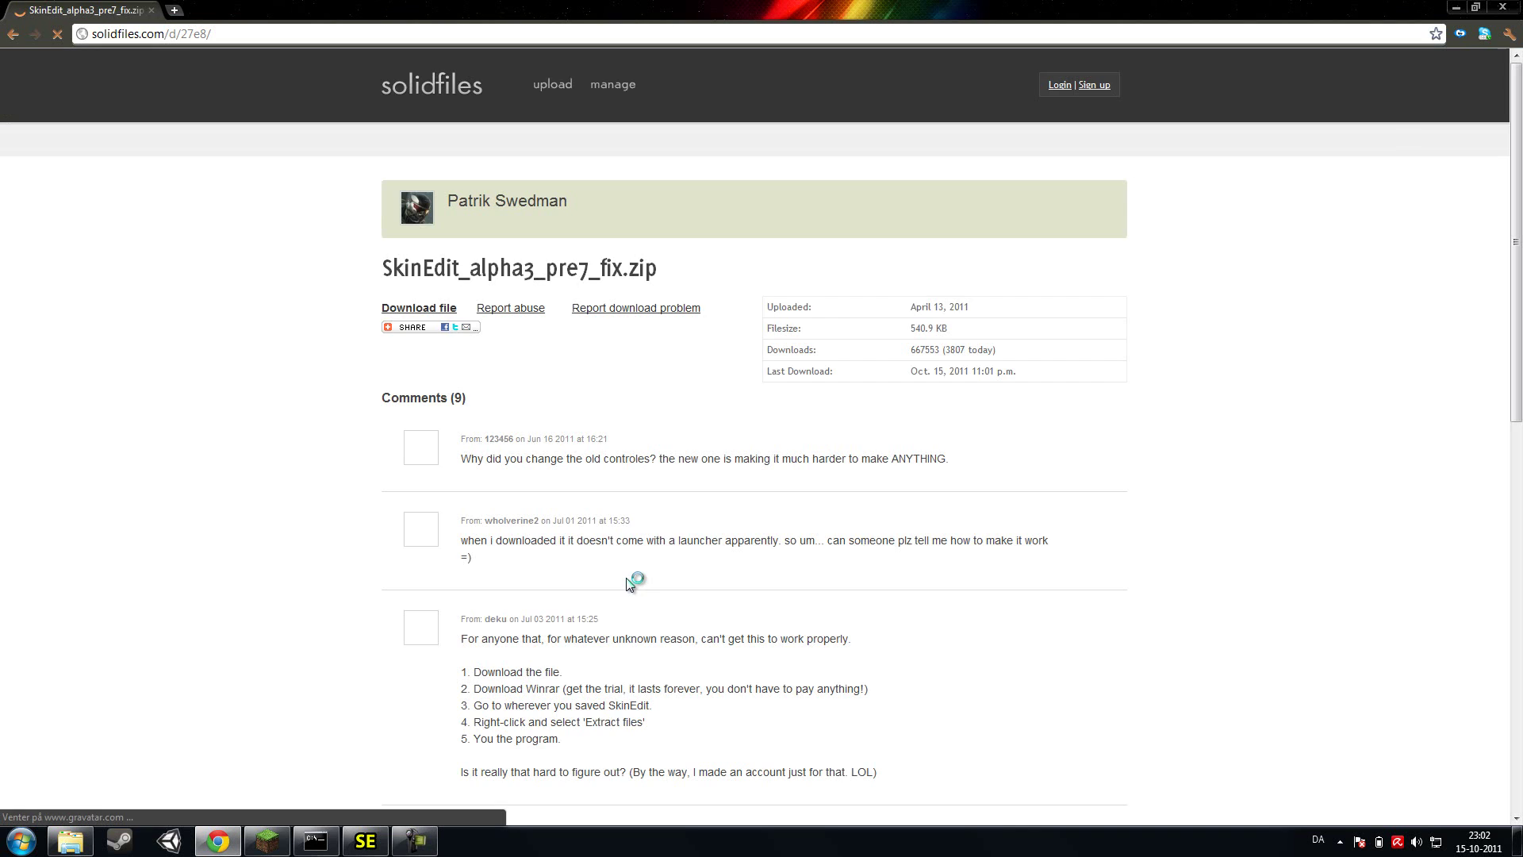
click(421, 335)
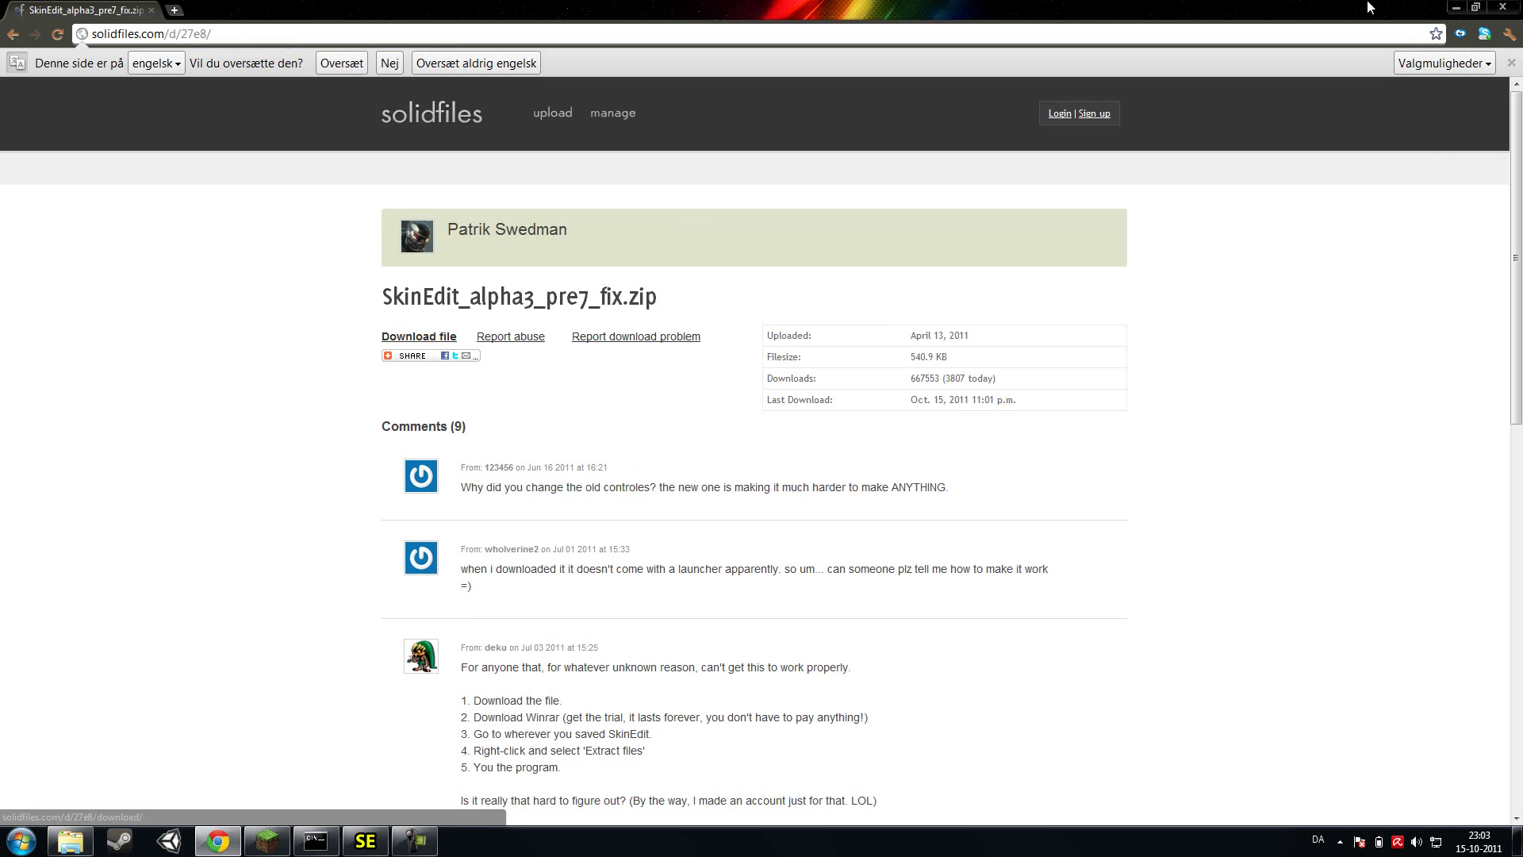
click(1457, 9)
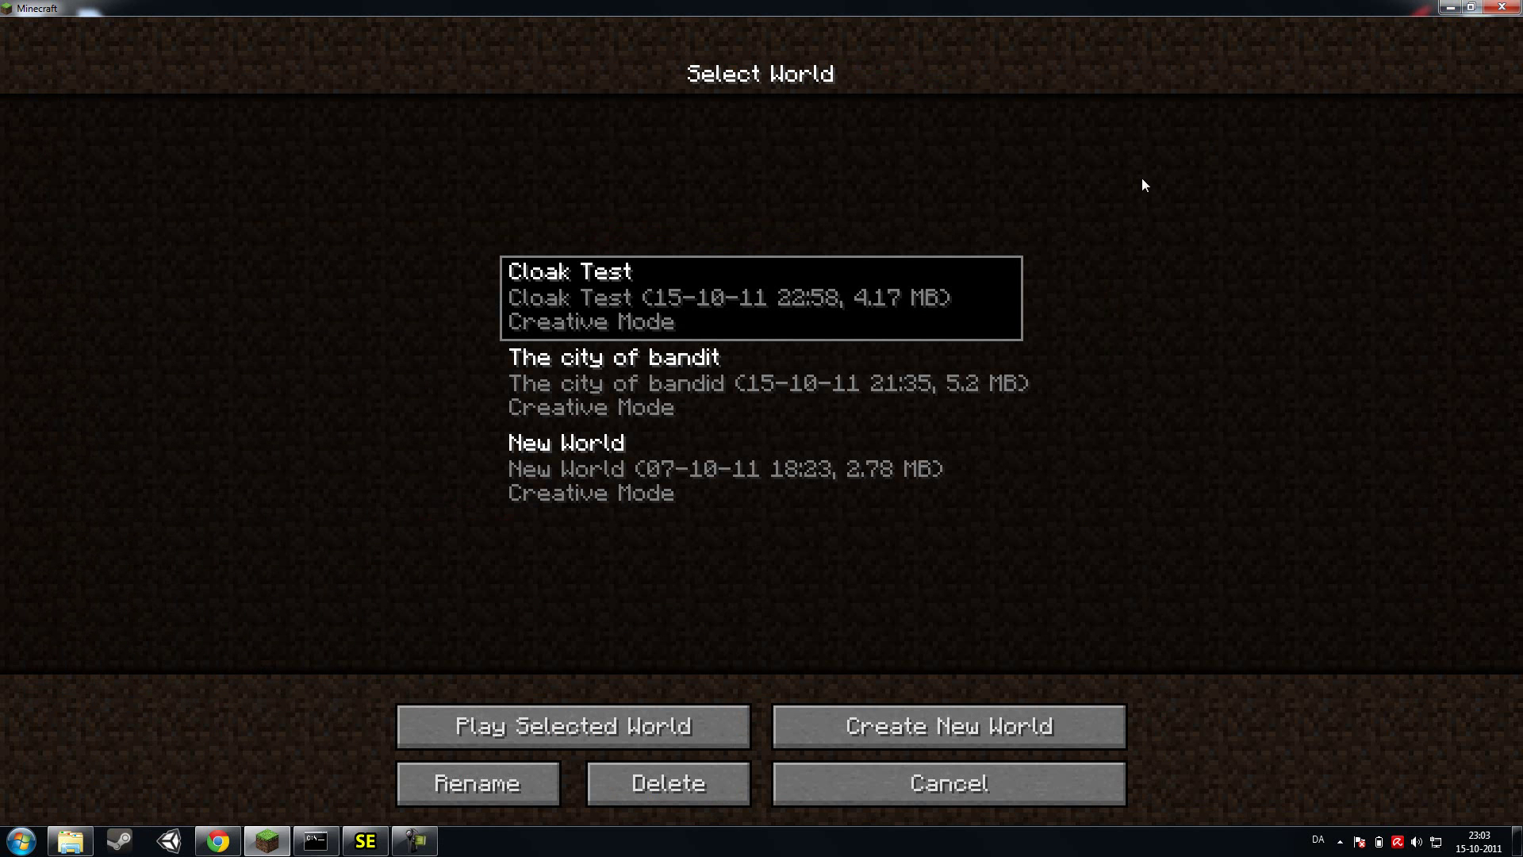
Bring SkinEdit forward and choose Template.png from the Desktop in the Load dialog
click(1446, 8)
click(368, 845)
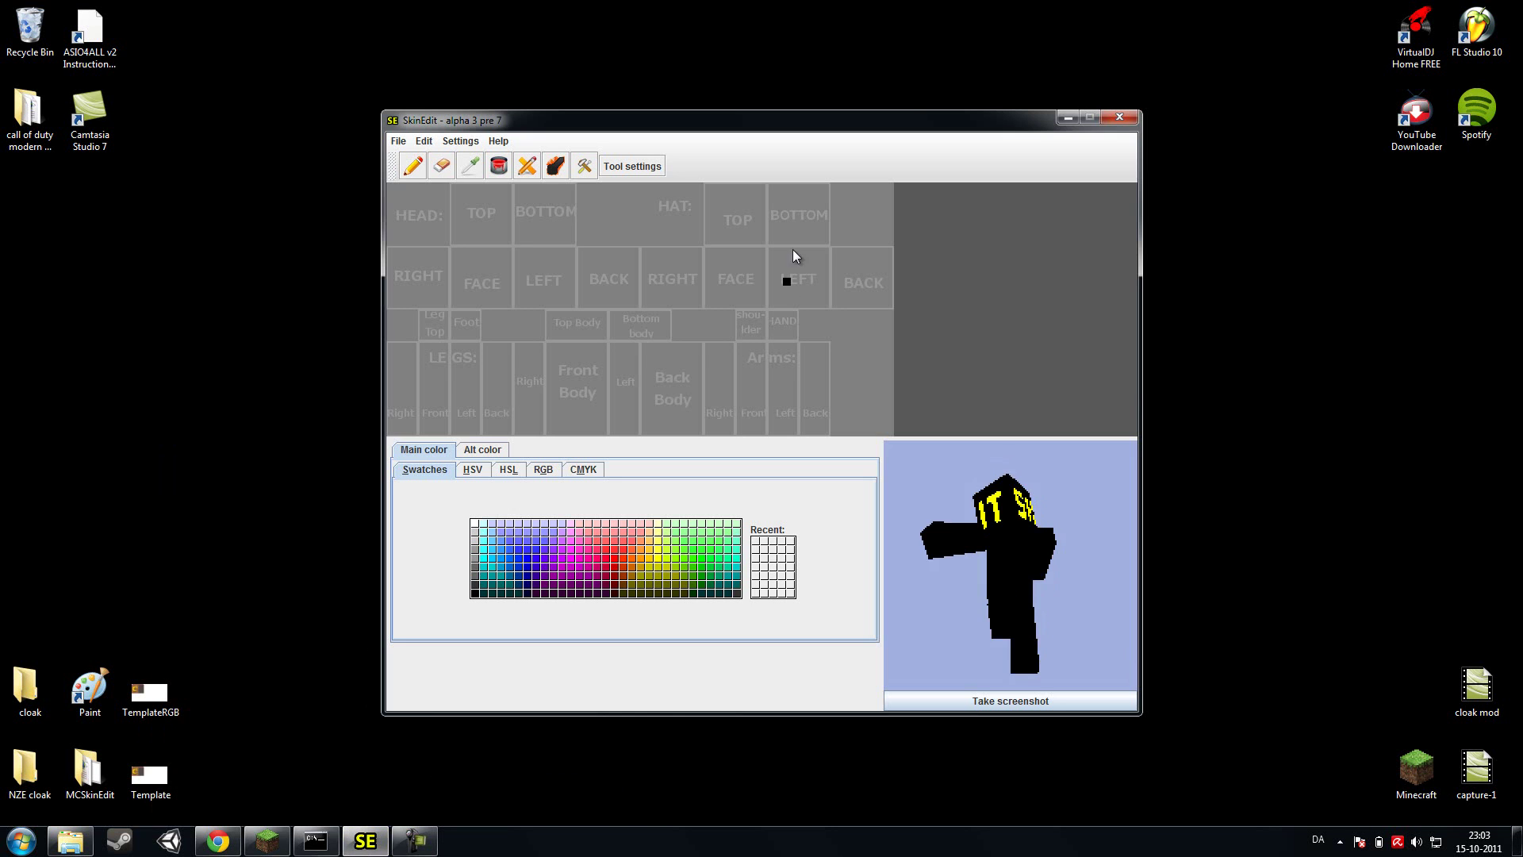
click(394, 141)
click(419, 182)
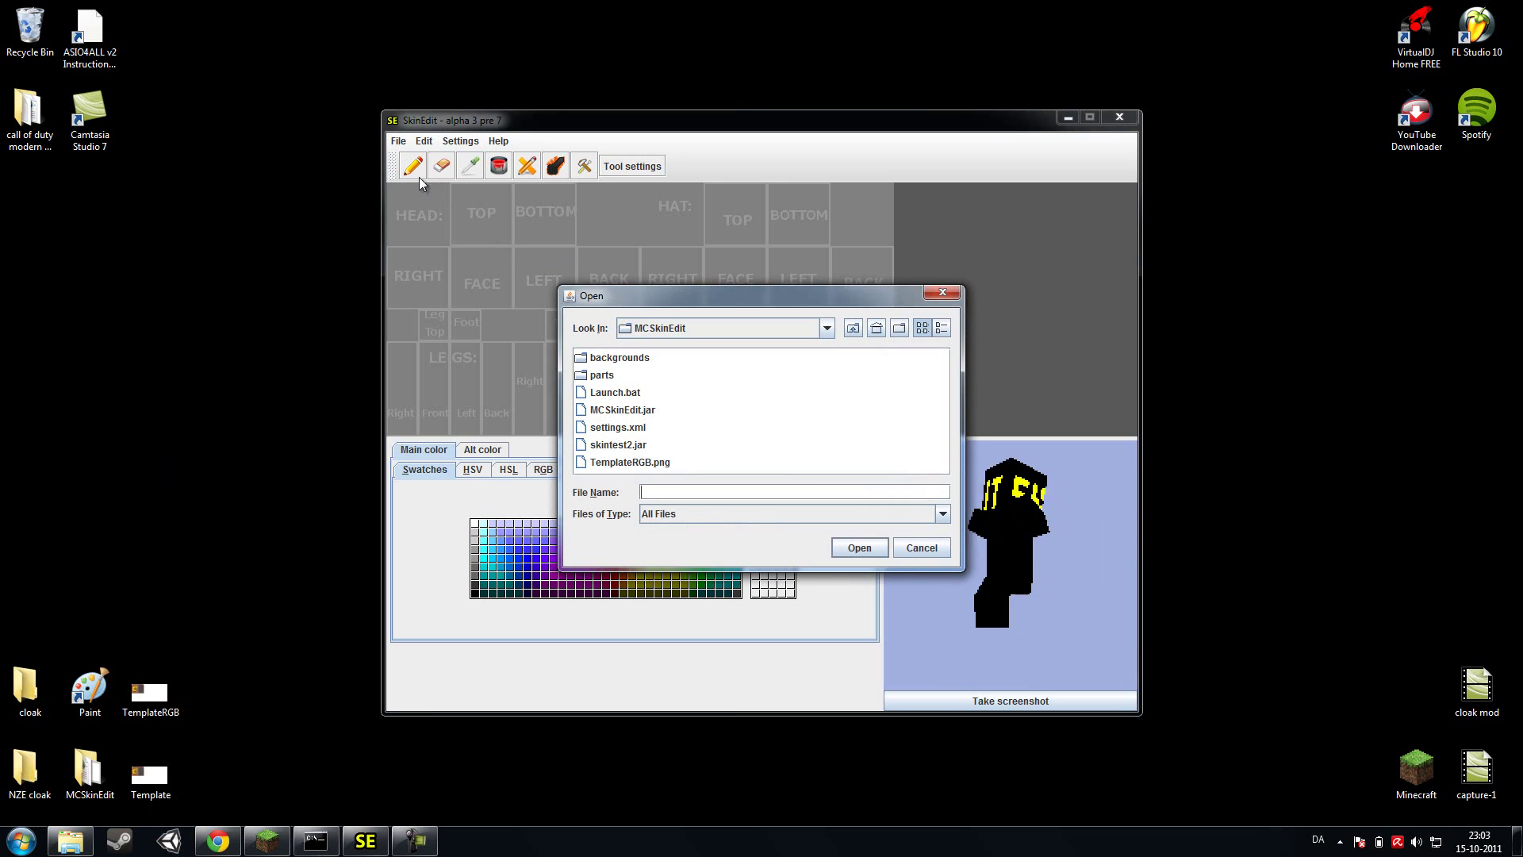
click(853, 328)
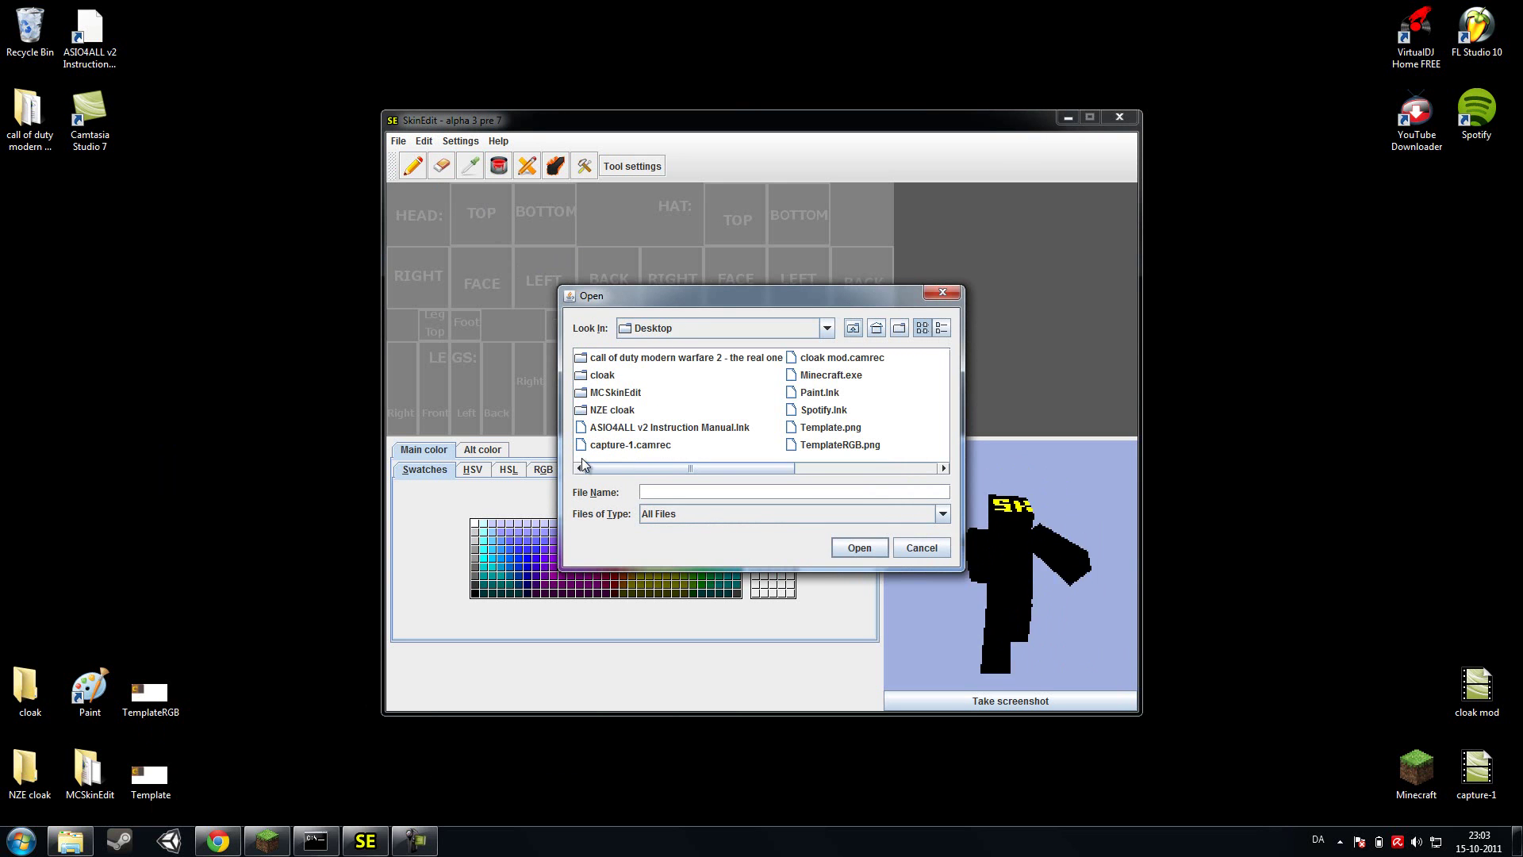
drag(634, 468, 655, 465)
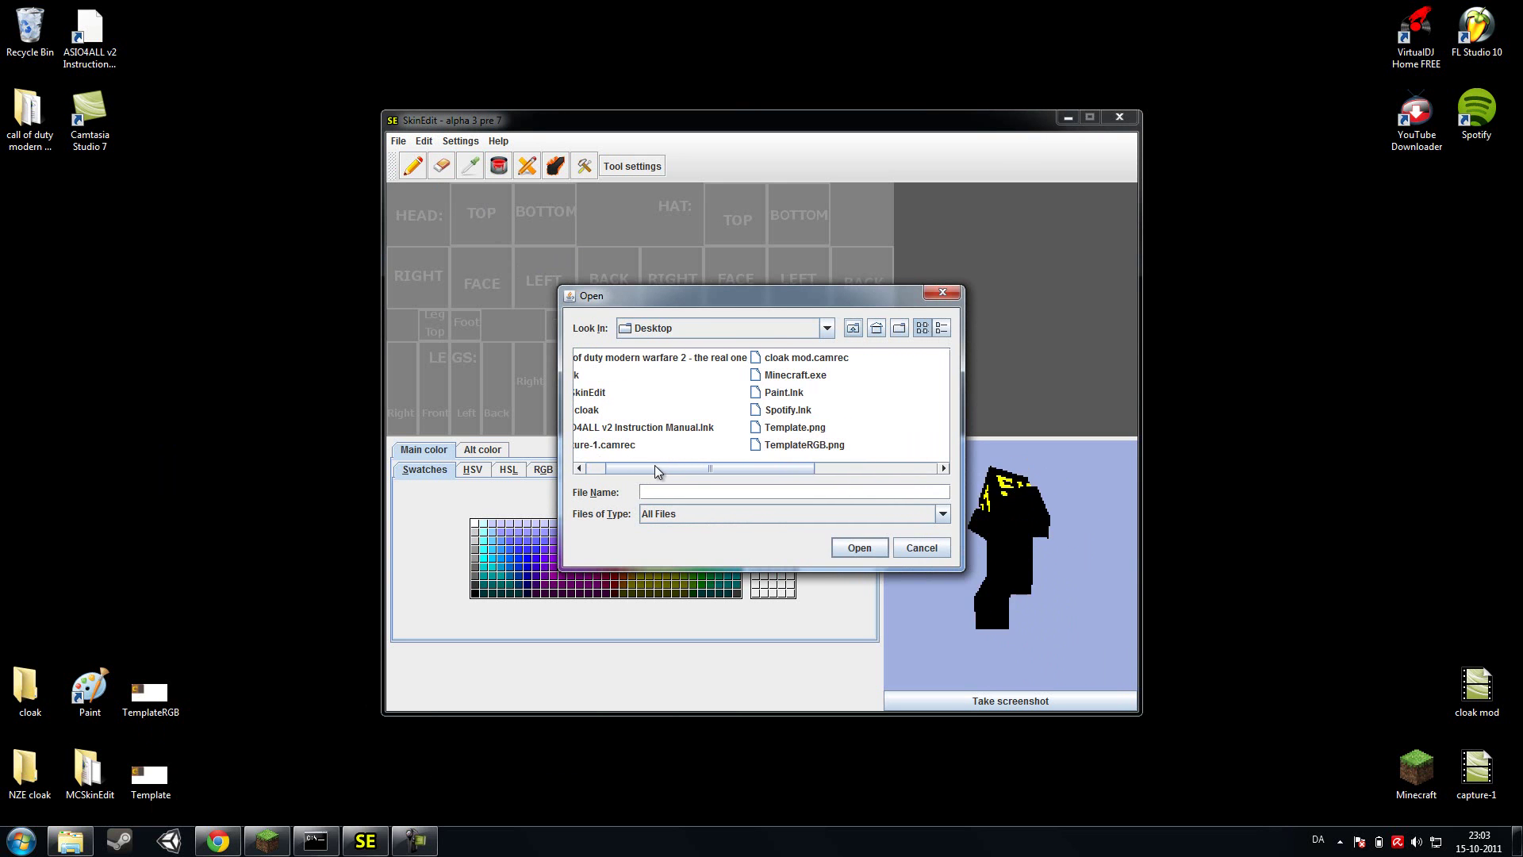
click(786, 427)
Load Template.png, paint black then red pixels over the head emblem, and pick yellow
click(859, 547)
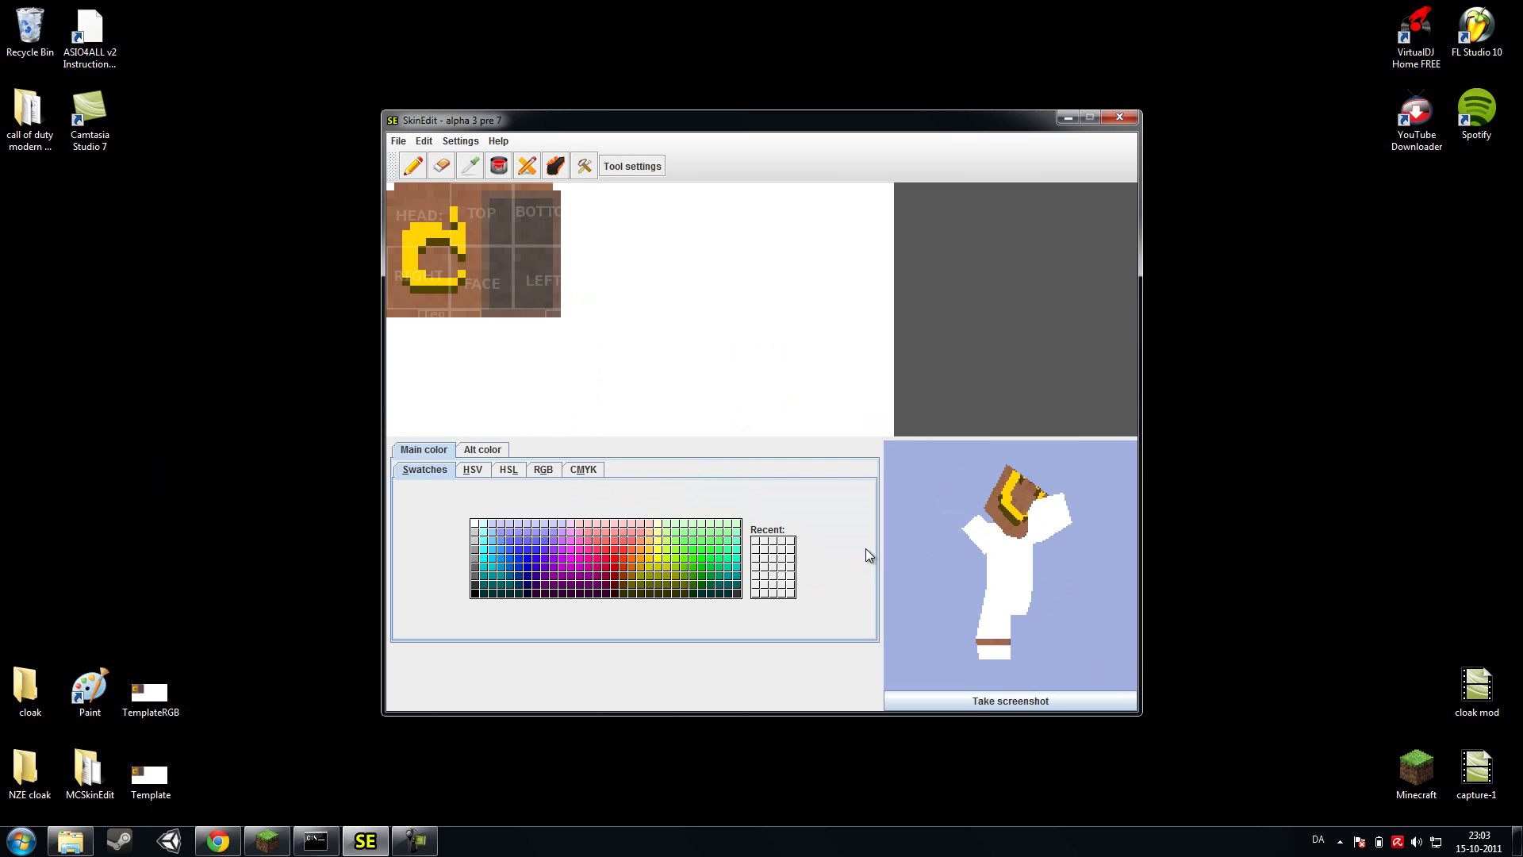
drag(444, 222, 400, 262)
click(607, 566)
mouse_move(431, 207)
mouse_down()
mouse_move(417, 260)
mouse_move(402, 213)
mouse_move(404, 235)
mouse_move(452, 288)
mouse_up()
click(670, 541)
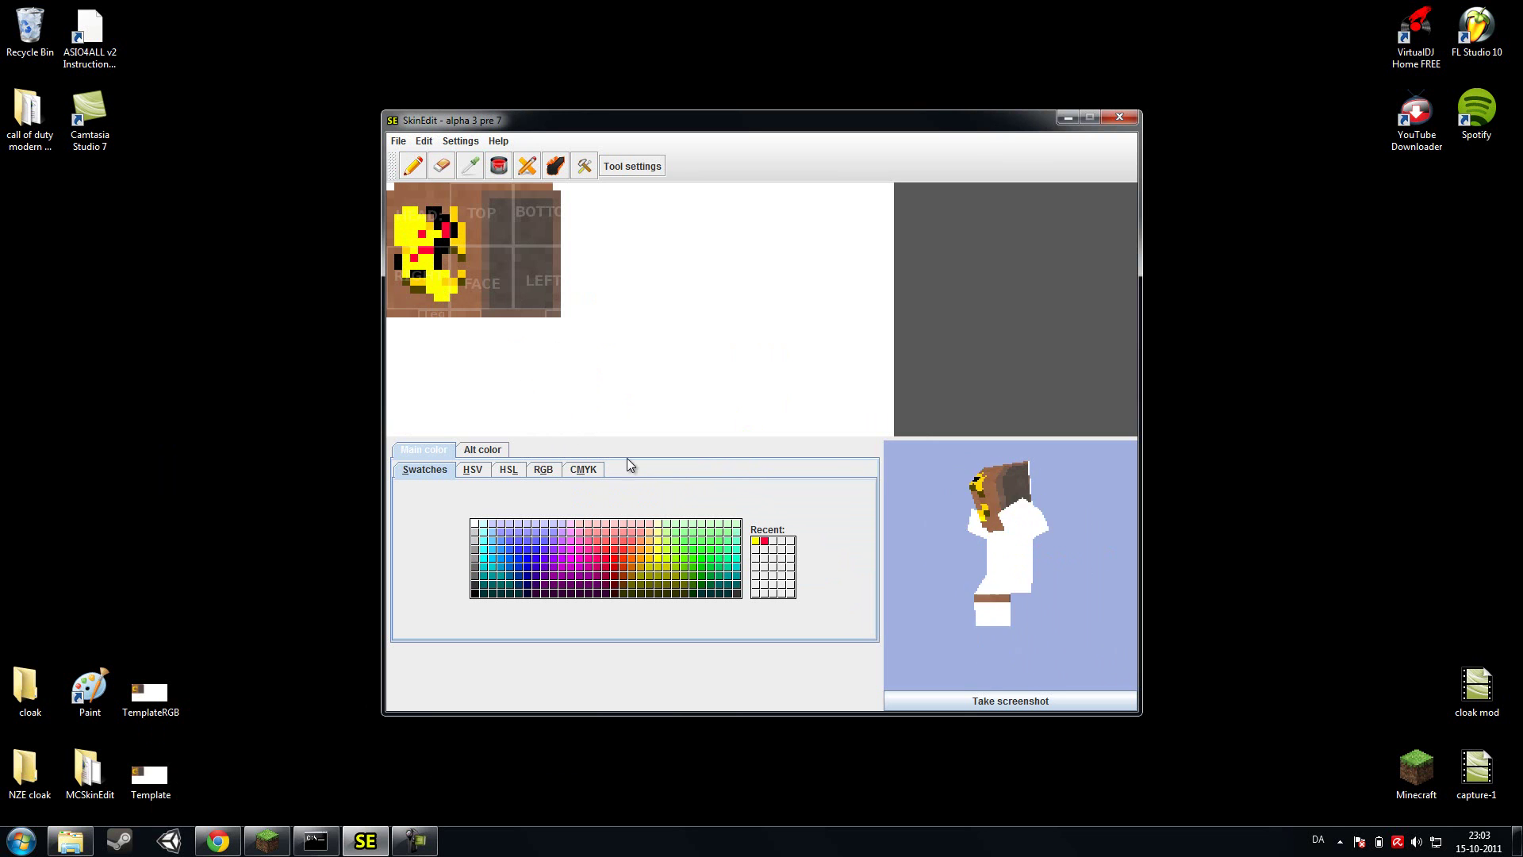
Save the recoloured image as 'Template' in the Desktop's cloak folder
click(399, 142)
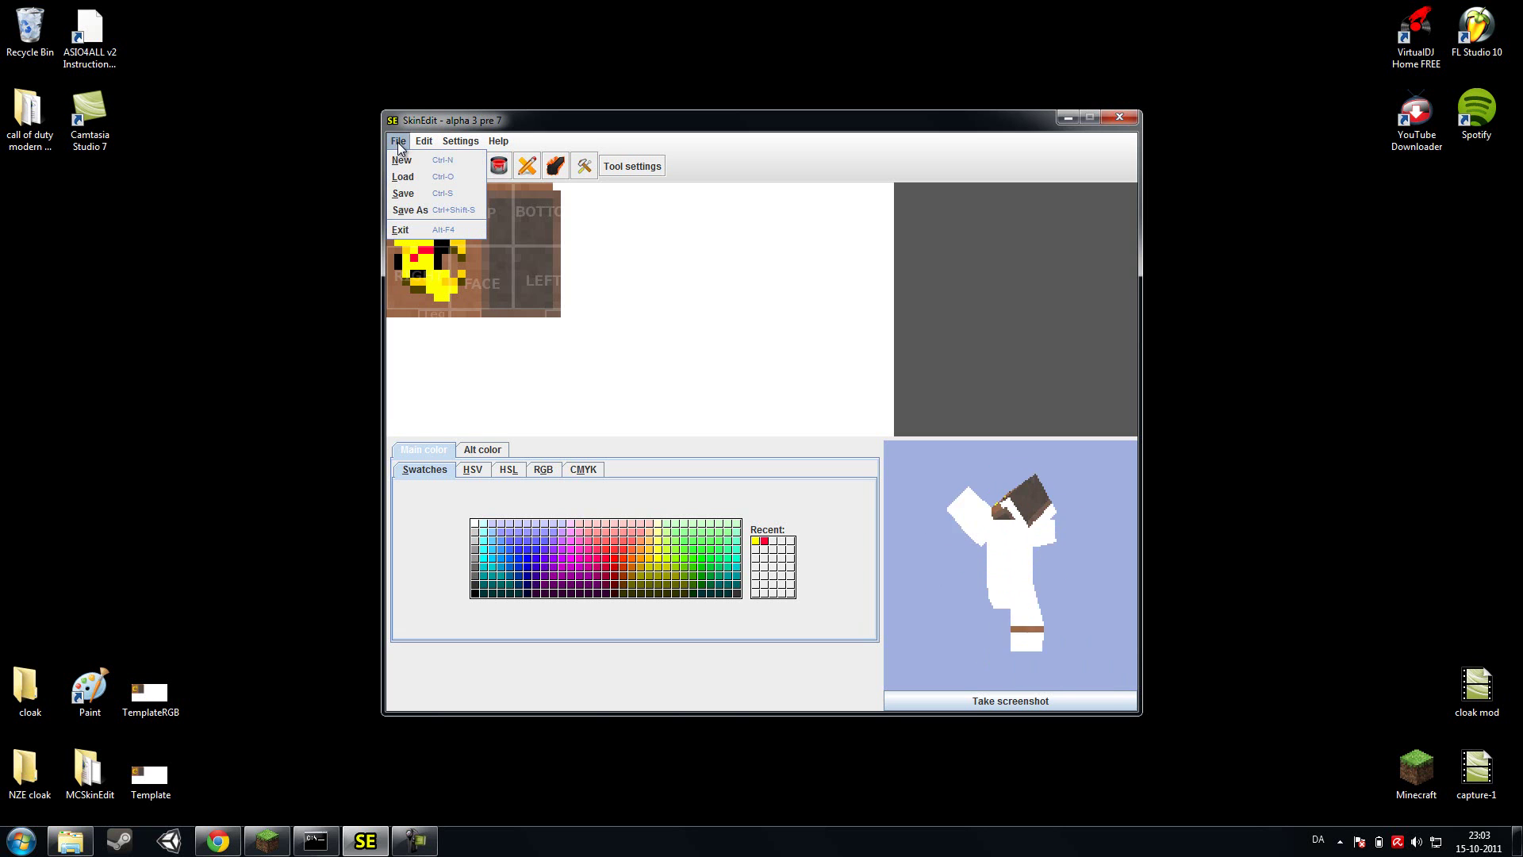
click(435, 211)
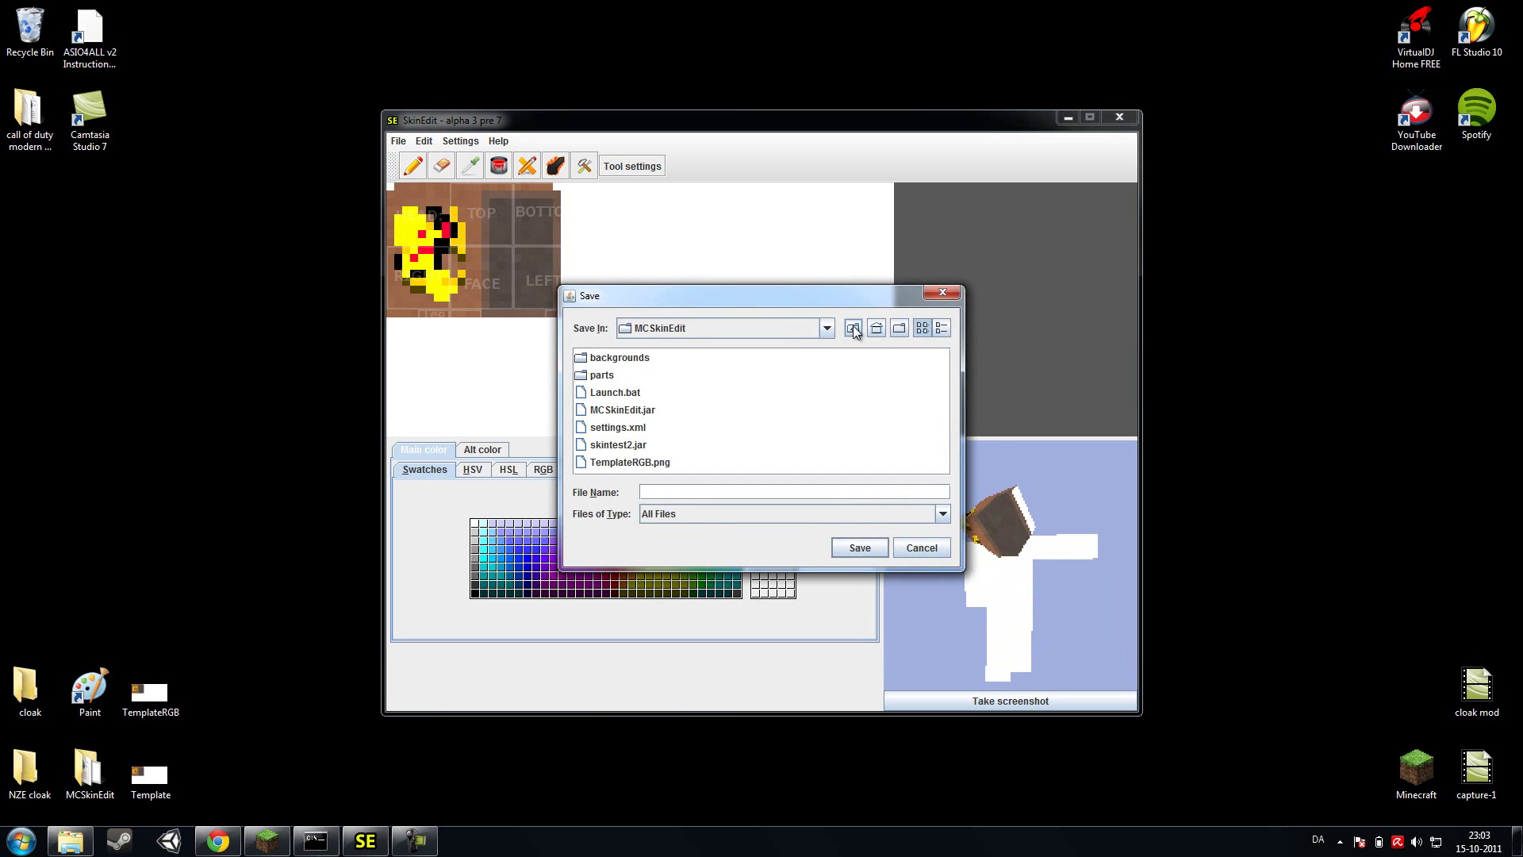
click(854, 327)
double_click(611, 378)
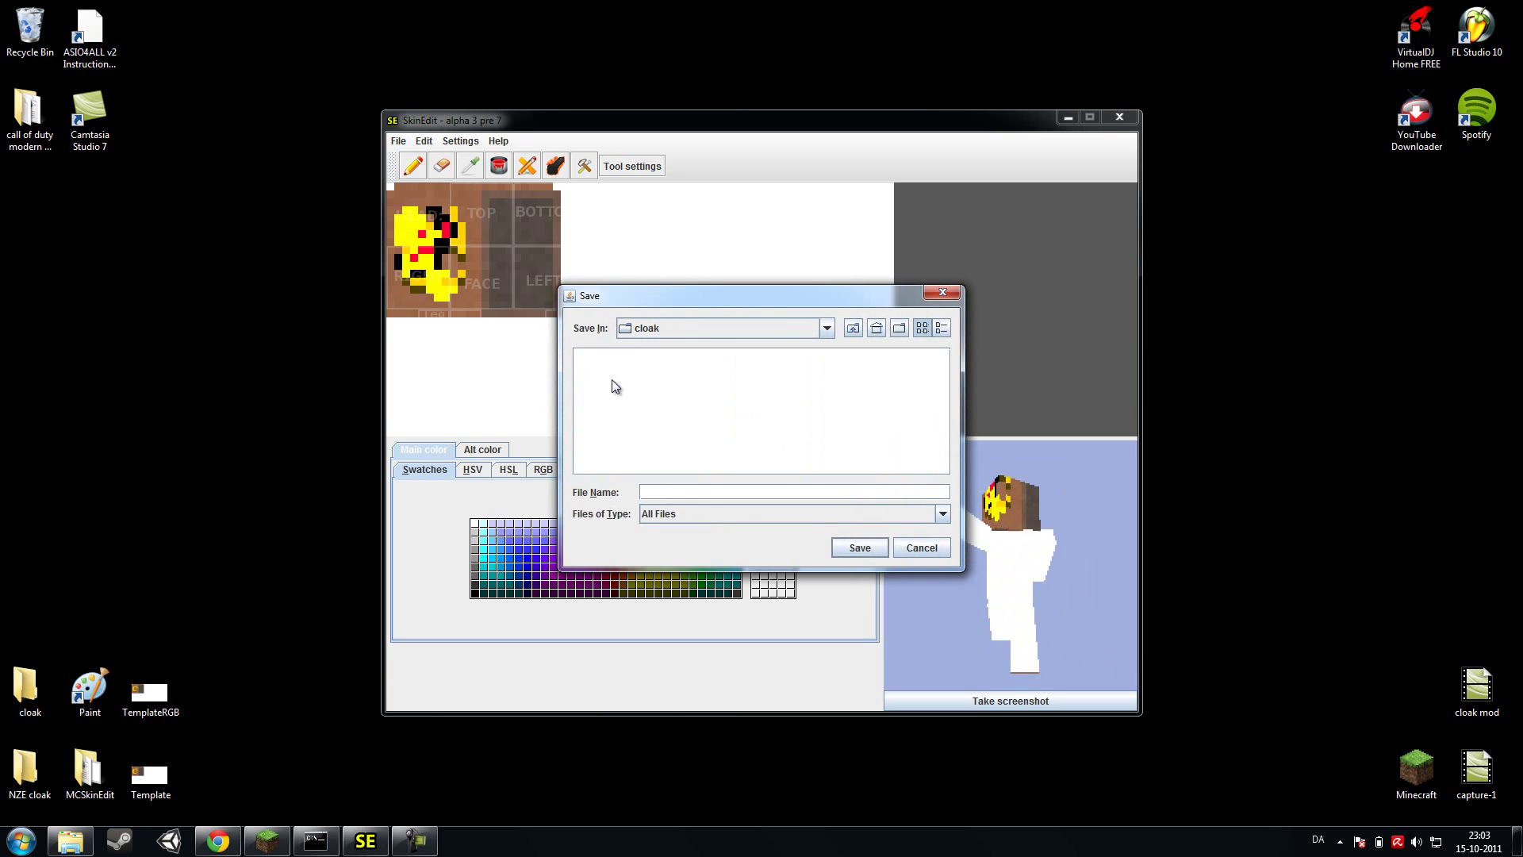
click(688, 497)
text(Template)
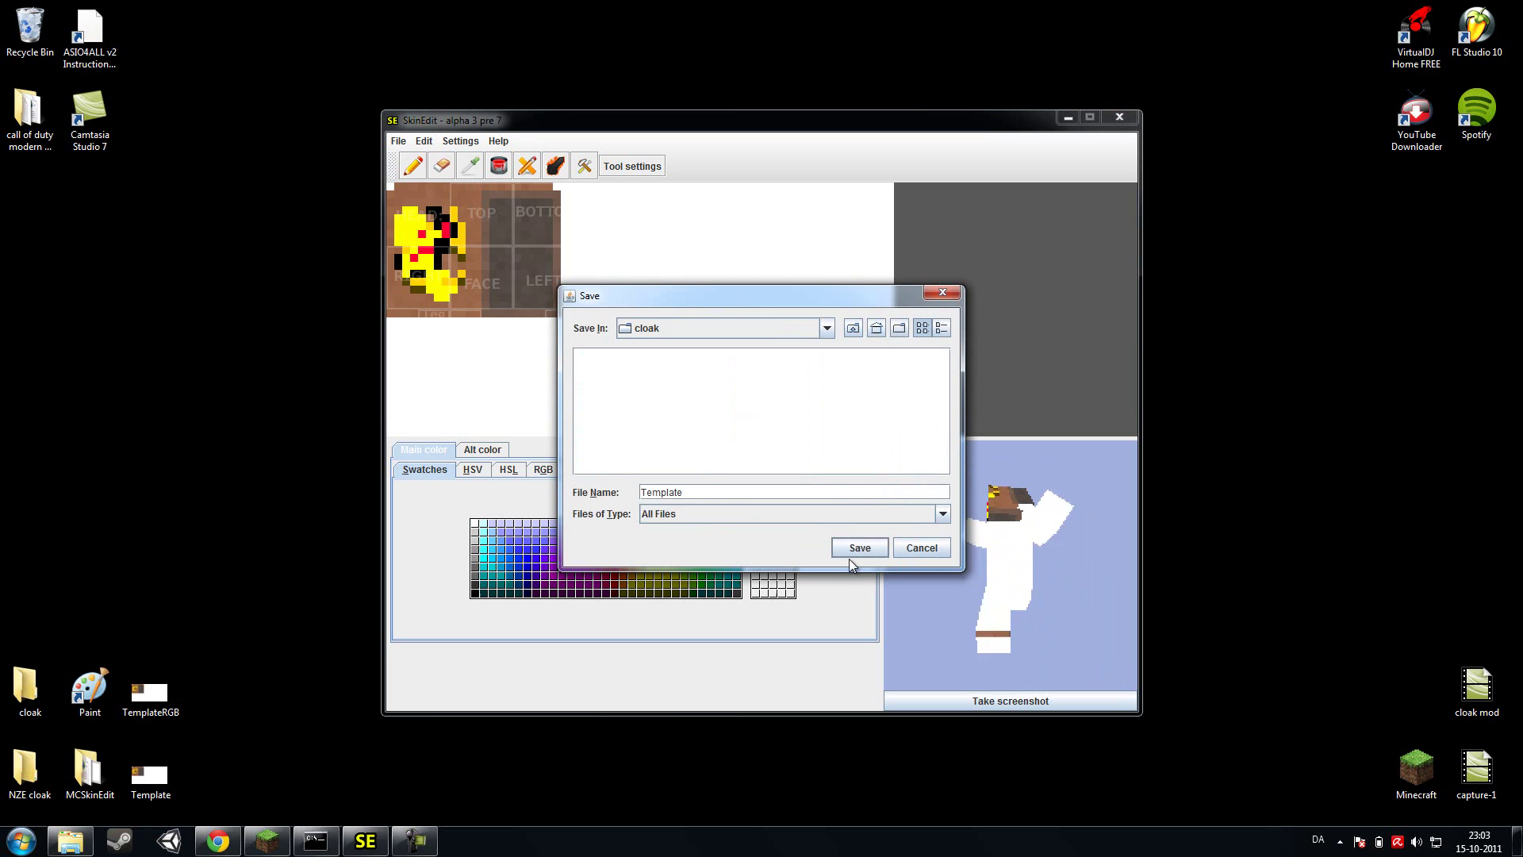
click(857, 546)
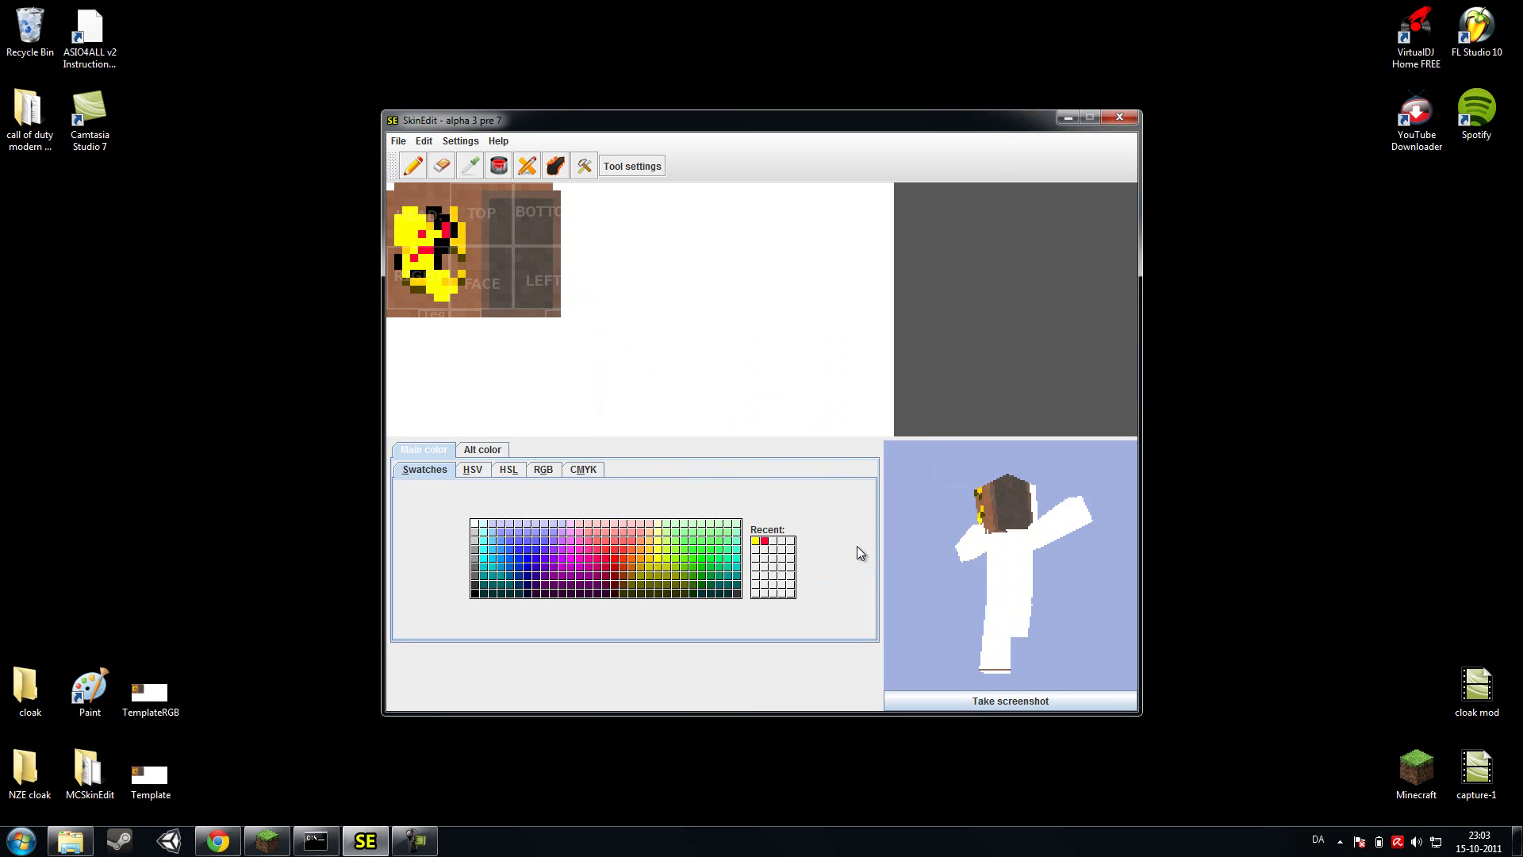
click(1120, 118)
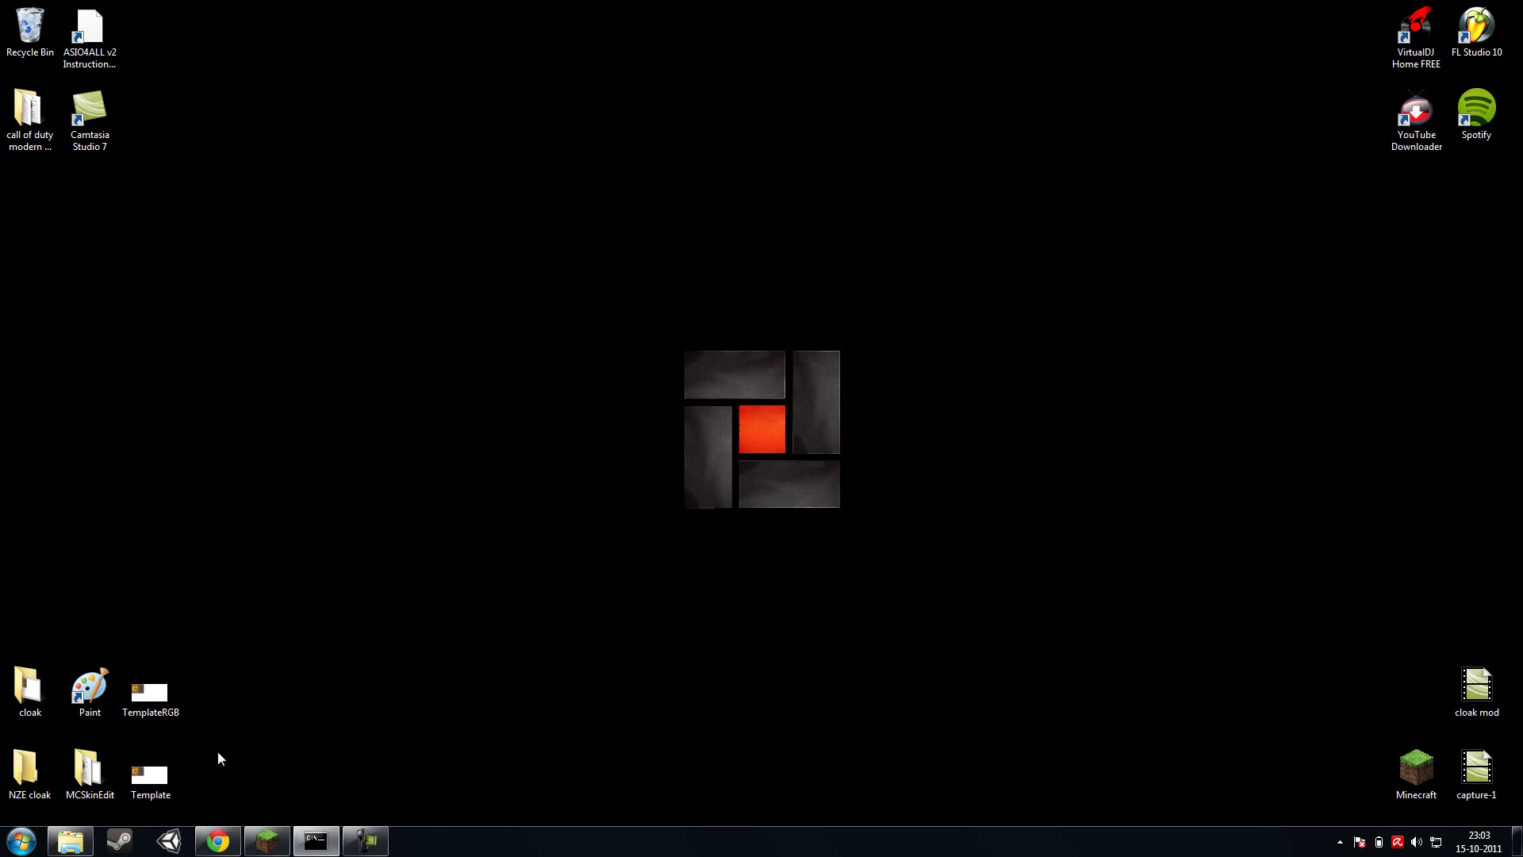
drag(306, 530, 302, 498)
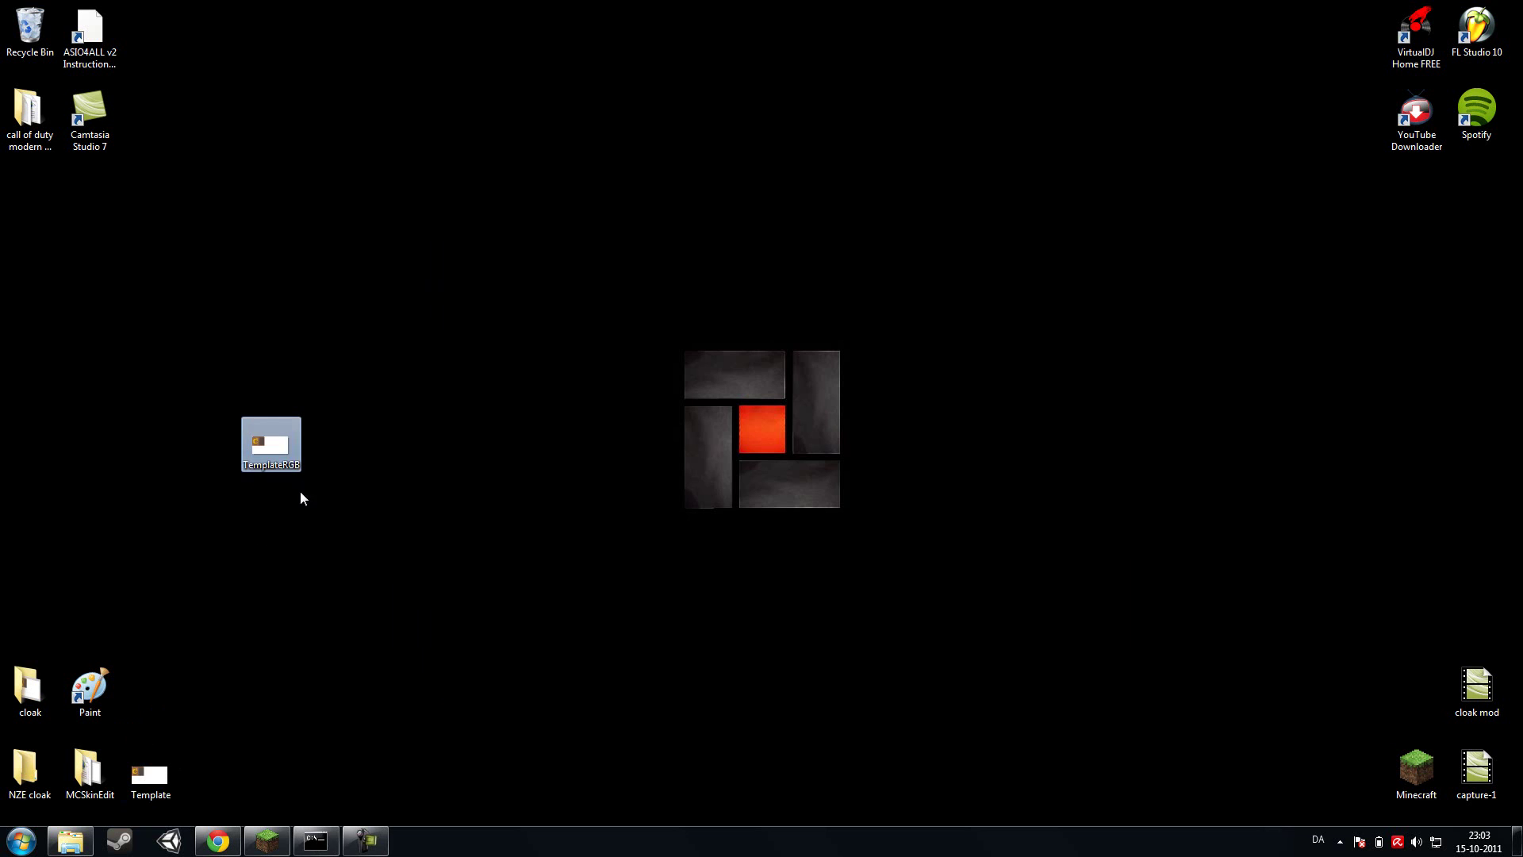
drag(318, 448, 355, 425)
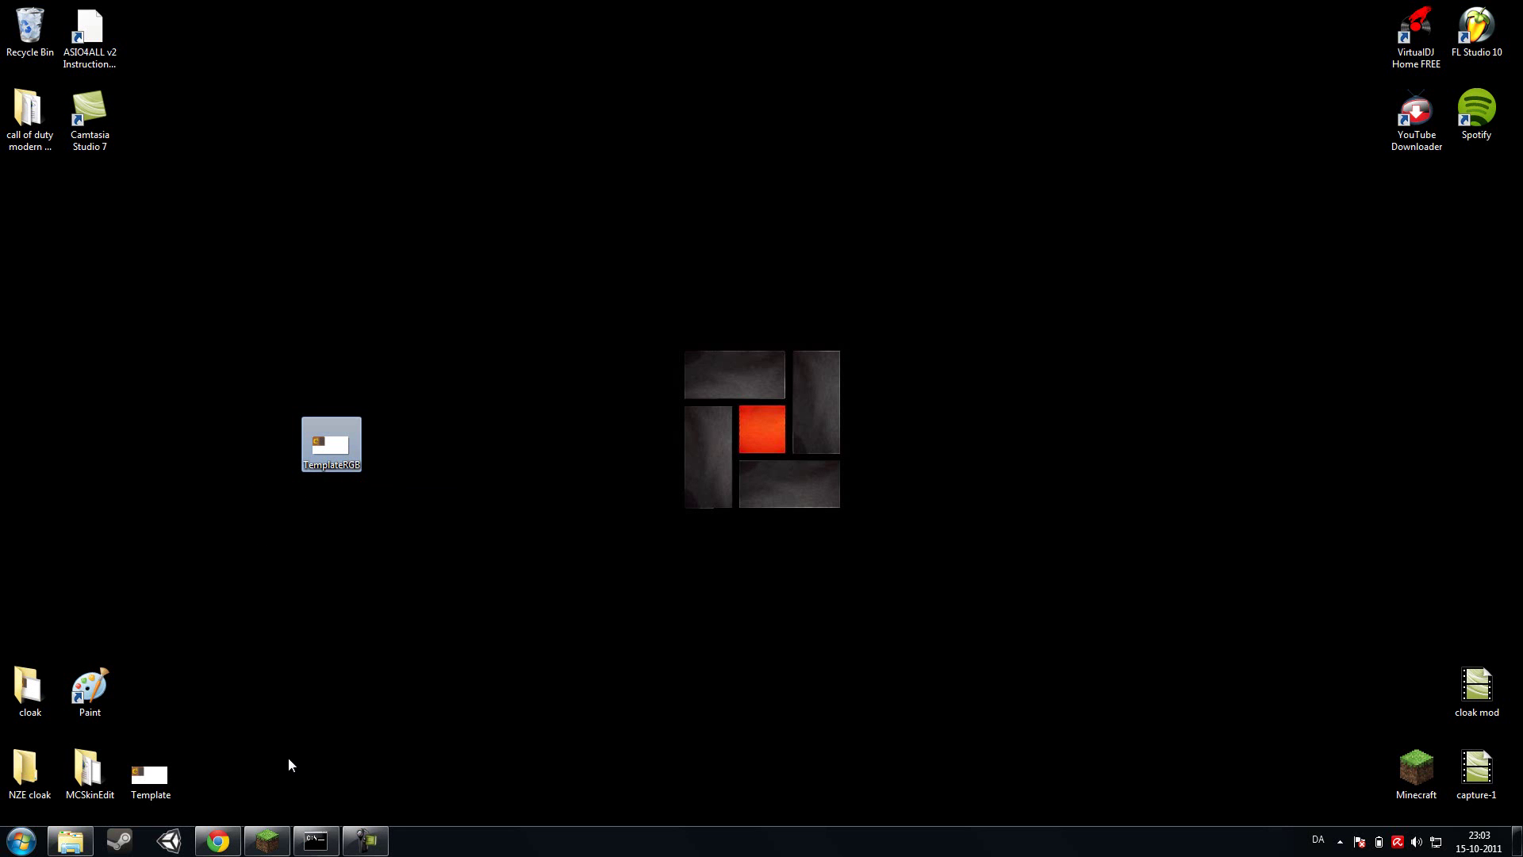
mouse_move(265, 843)
drag(203, 668, 166, 701)
click(326, 729)
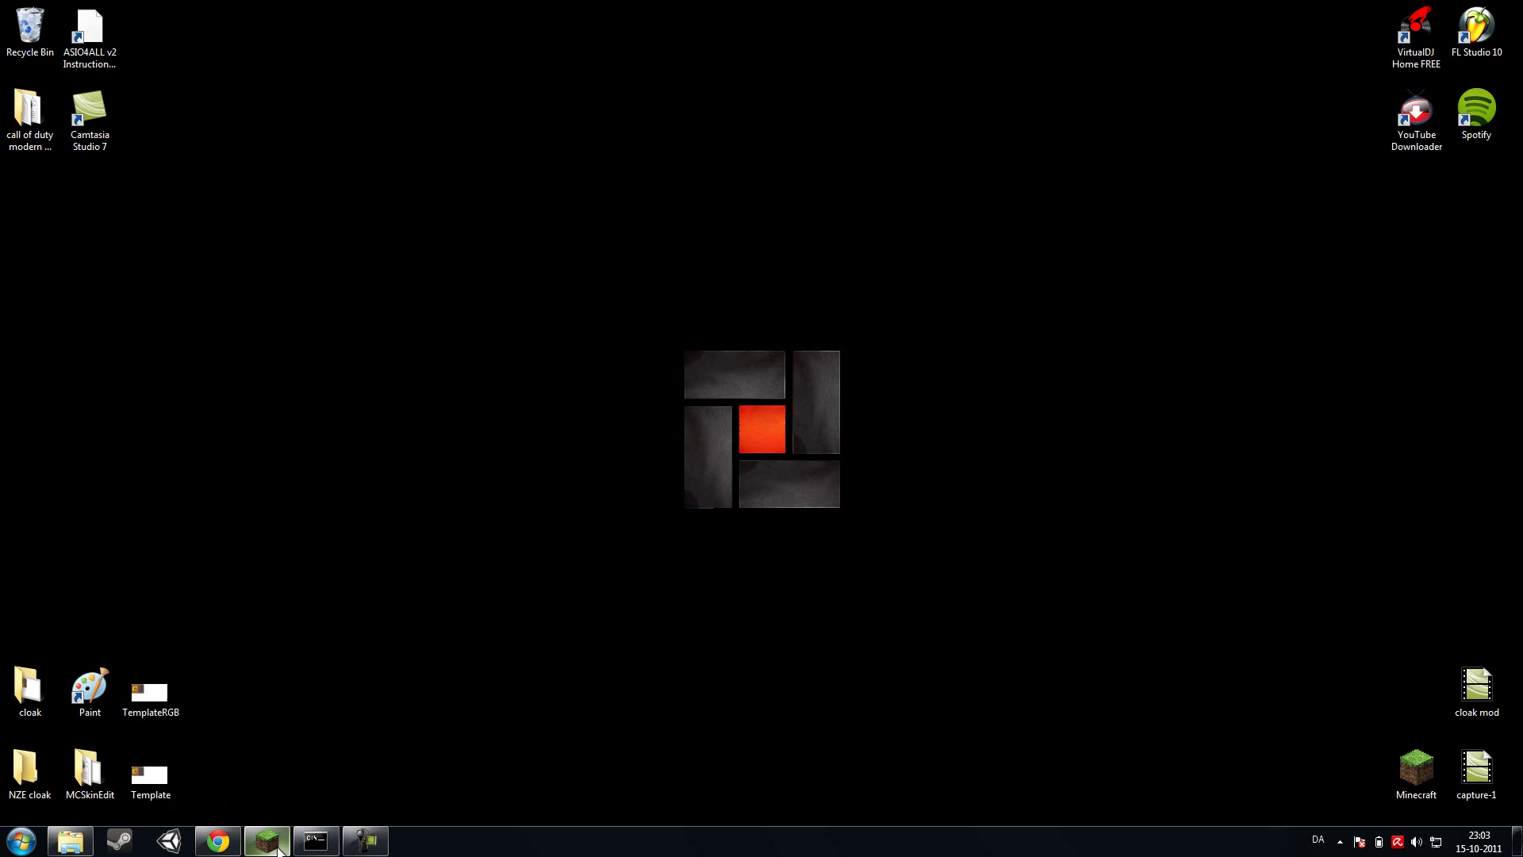
Load the Cloak Test world and open the CloakMod settings from the game options
click(267, 841)
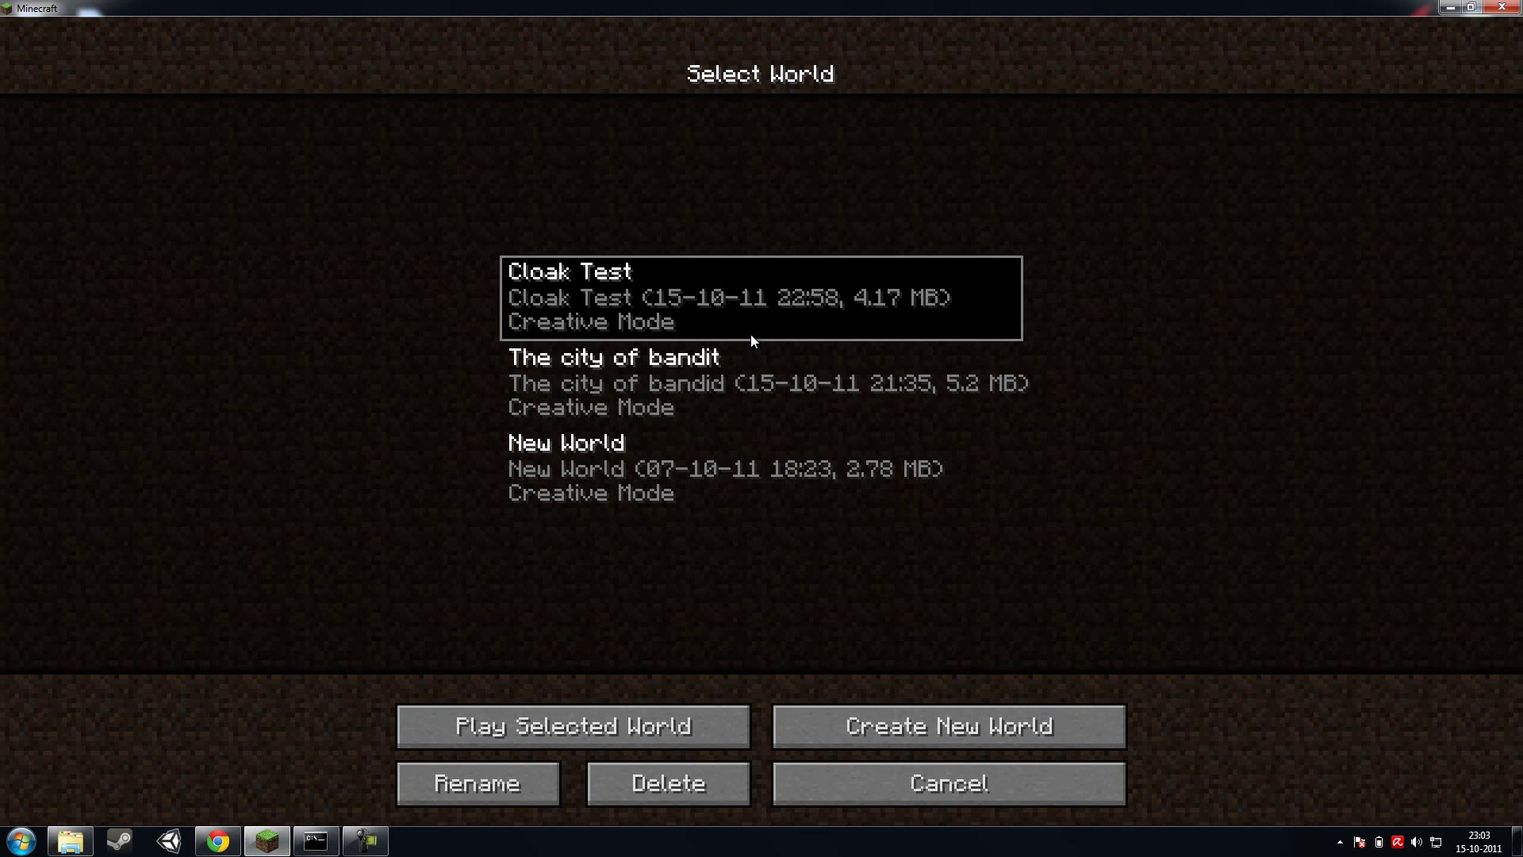
double_click(673, 287)
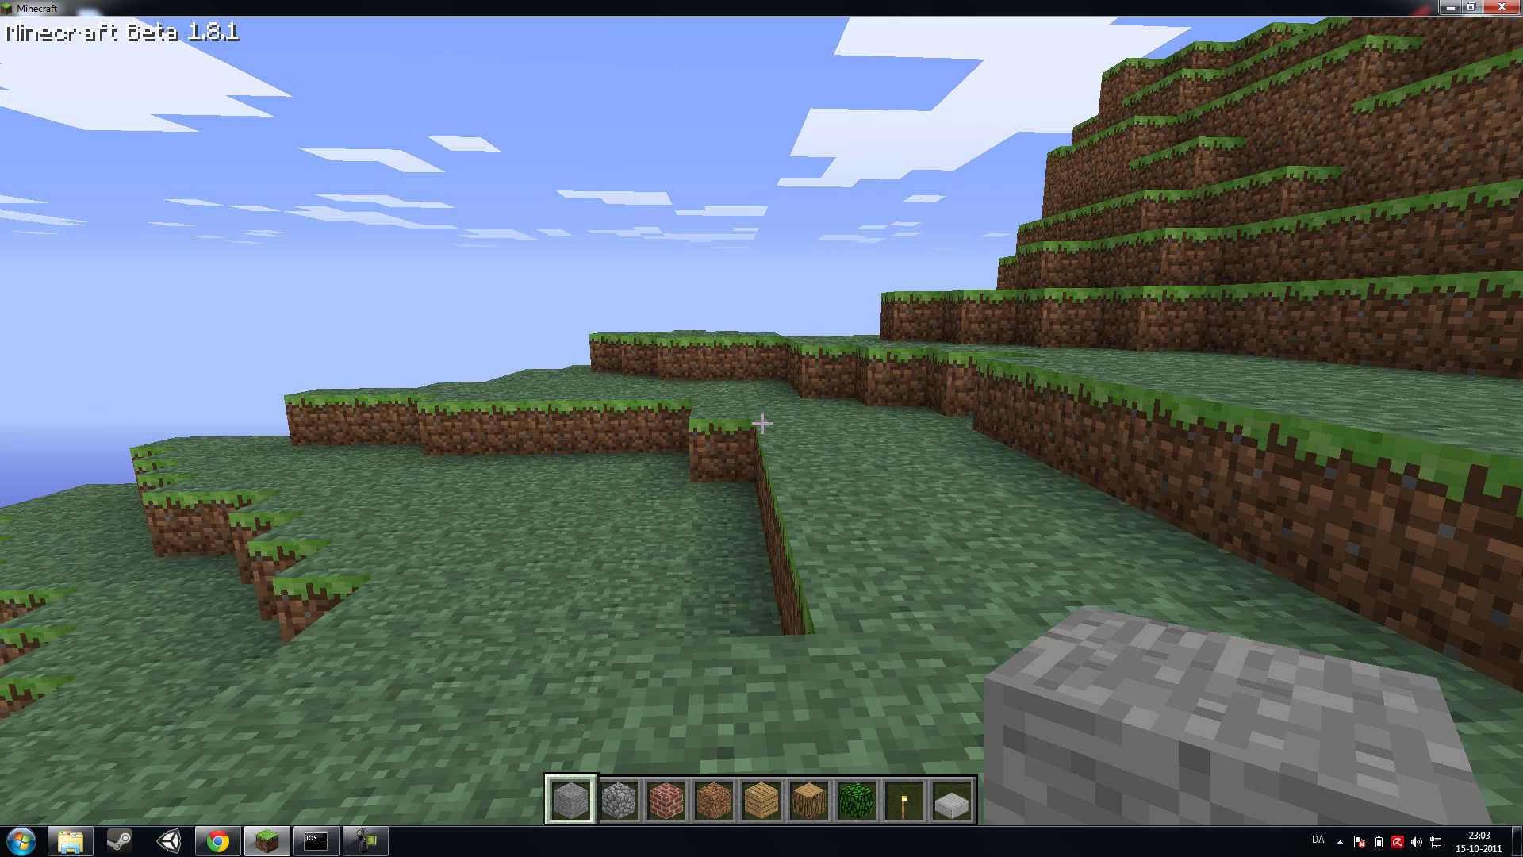
key(Escape)
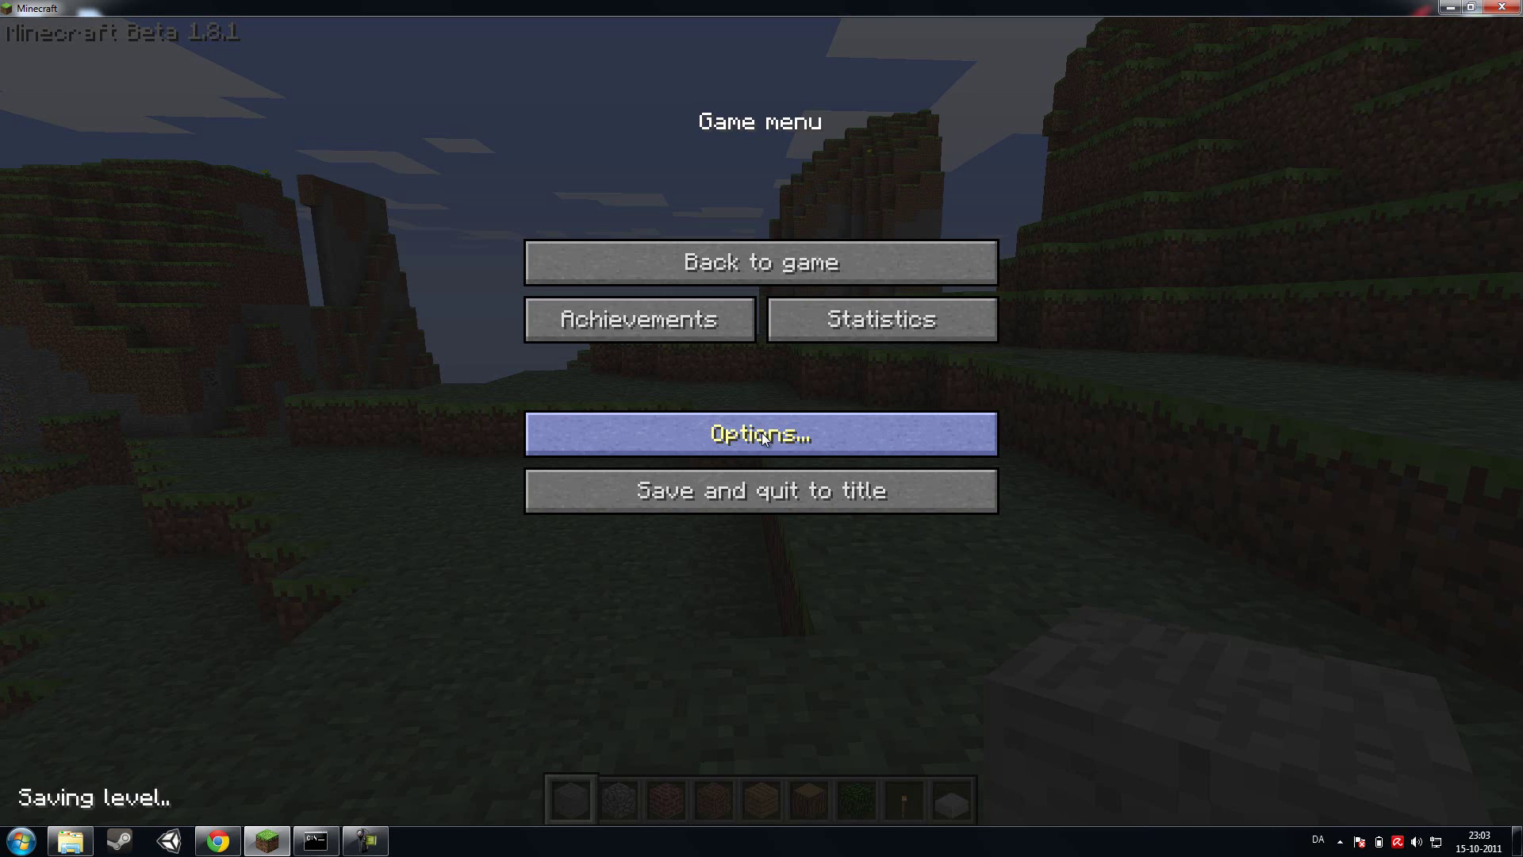
click(762, 433)
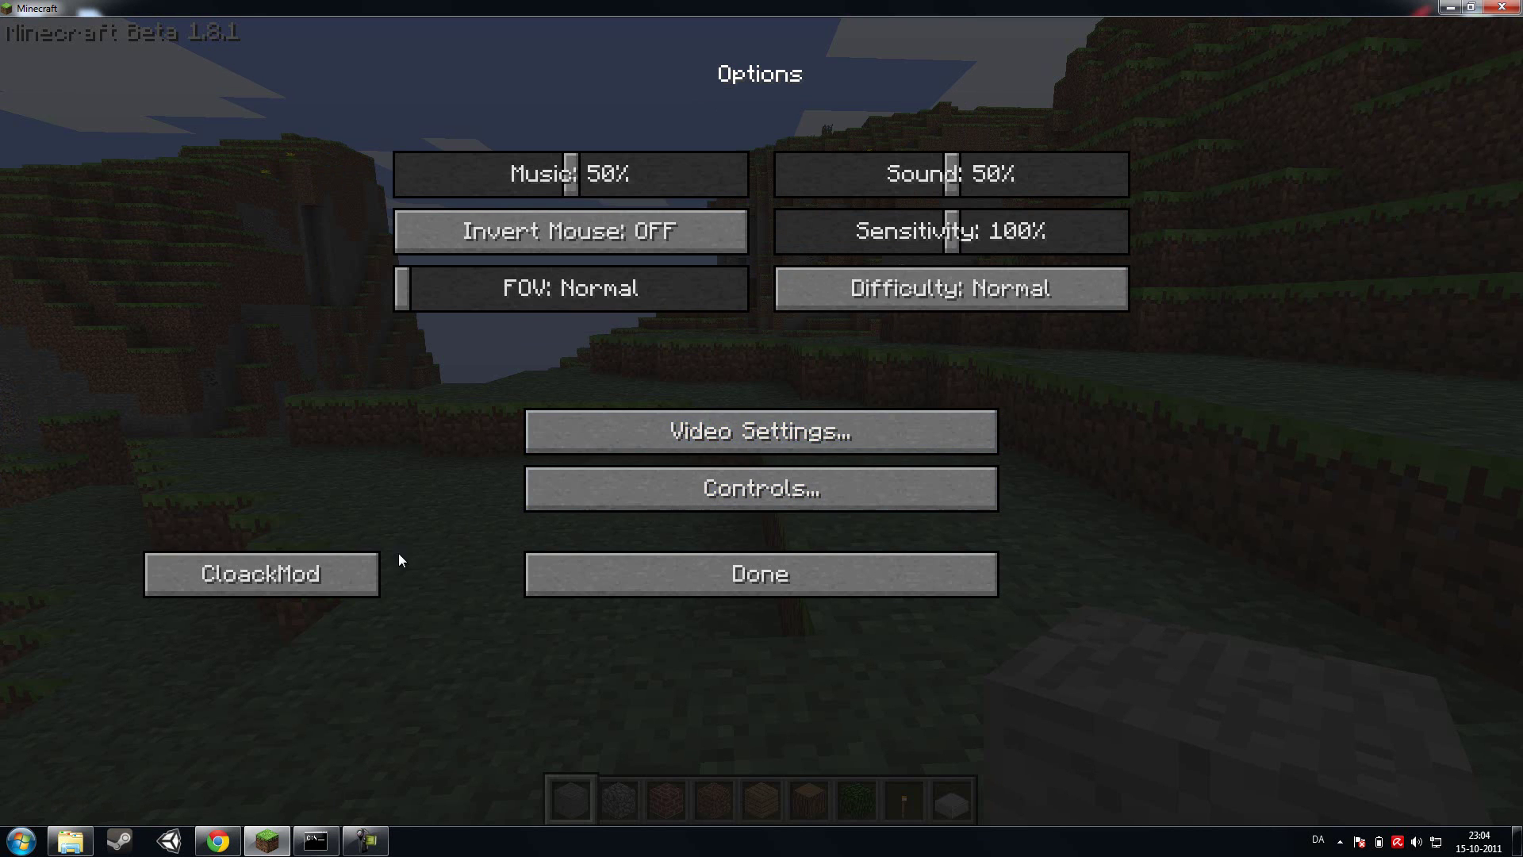
click(327, 591)
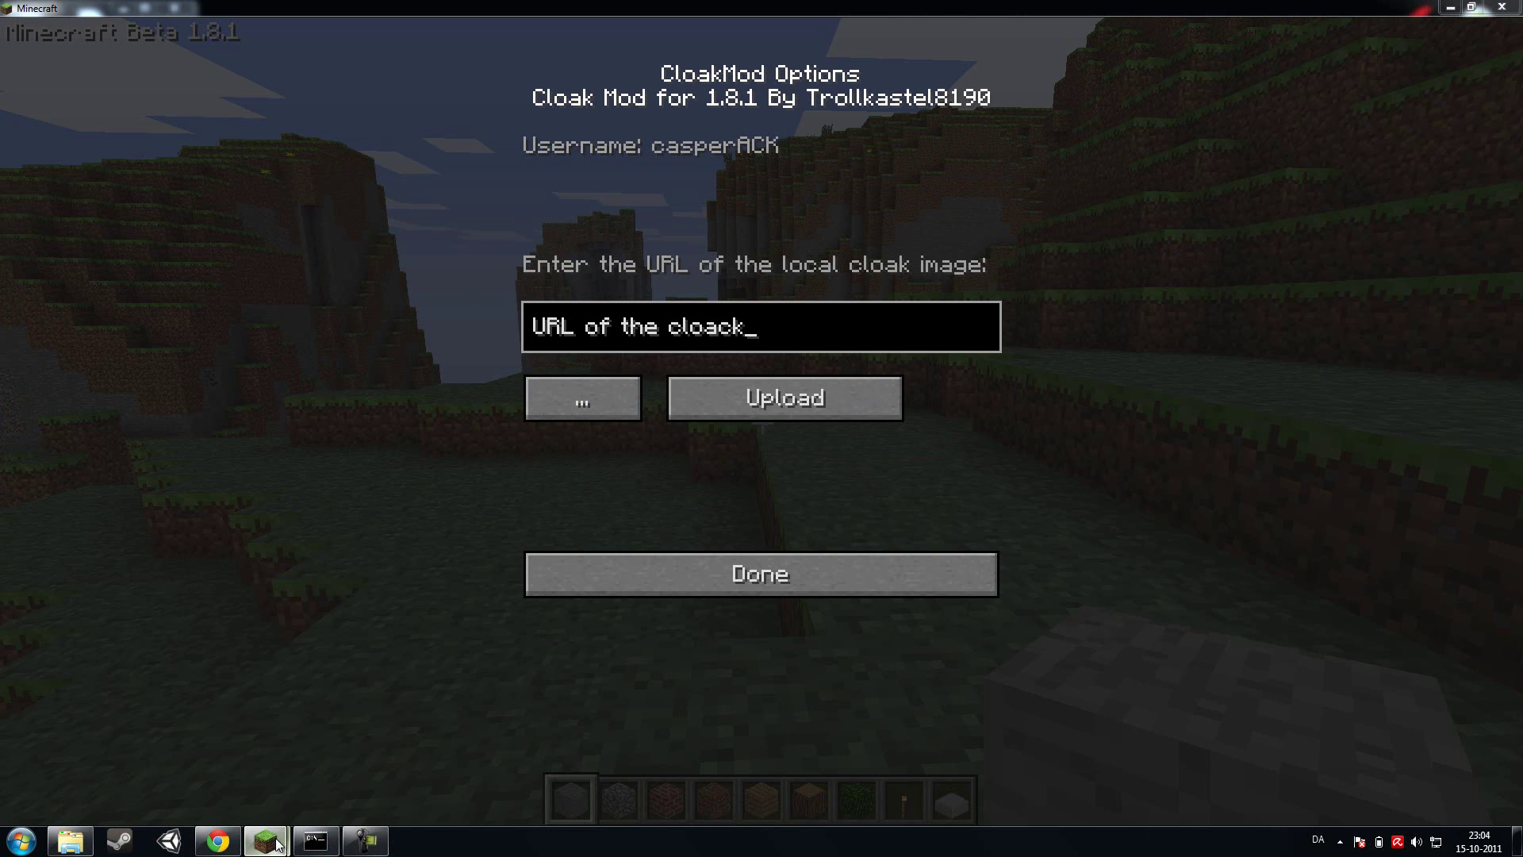
Choose TemplateRGB.png from the Desktop as the cloak image and upload it
mouse_move(265, 841)
click(330, 768)
click(94, 69)
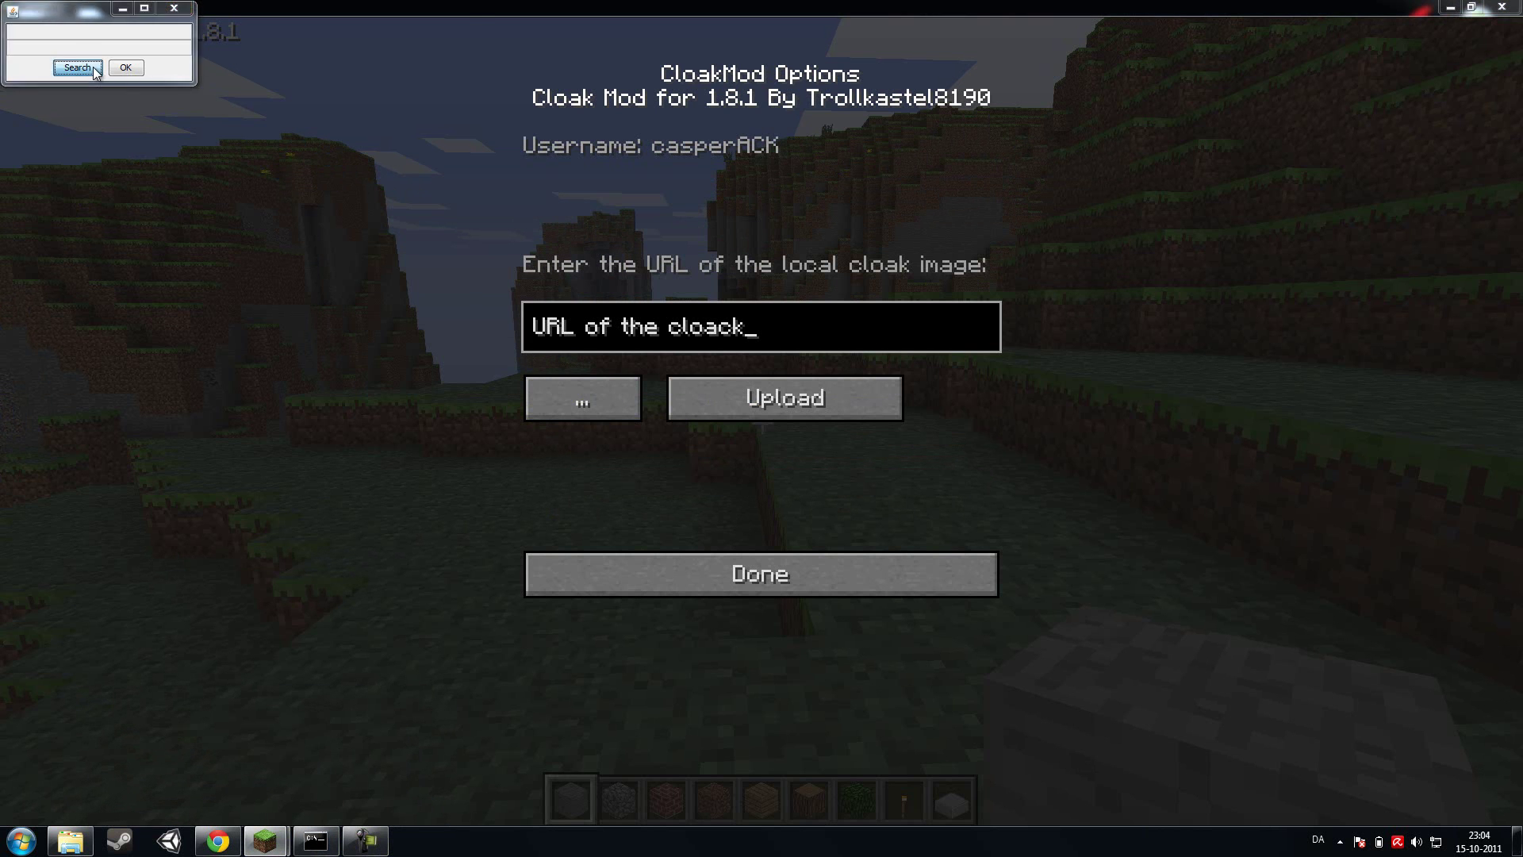
click(64, 154)
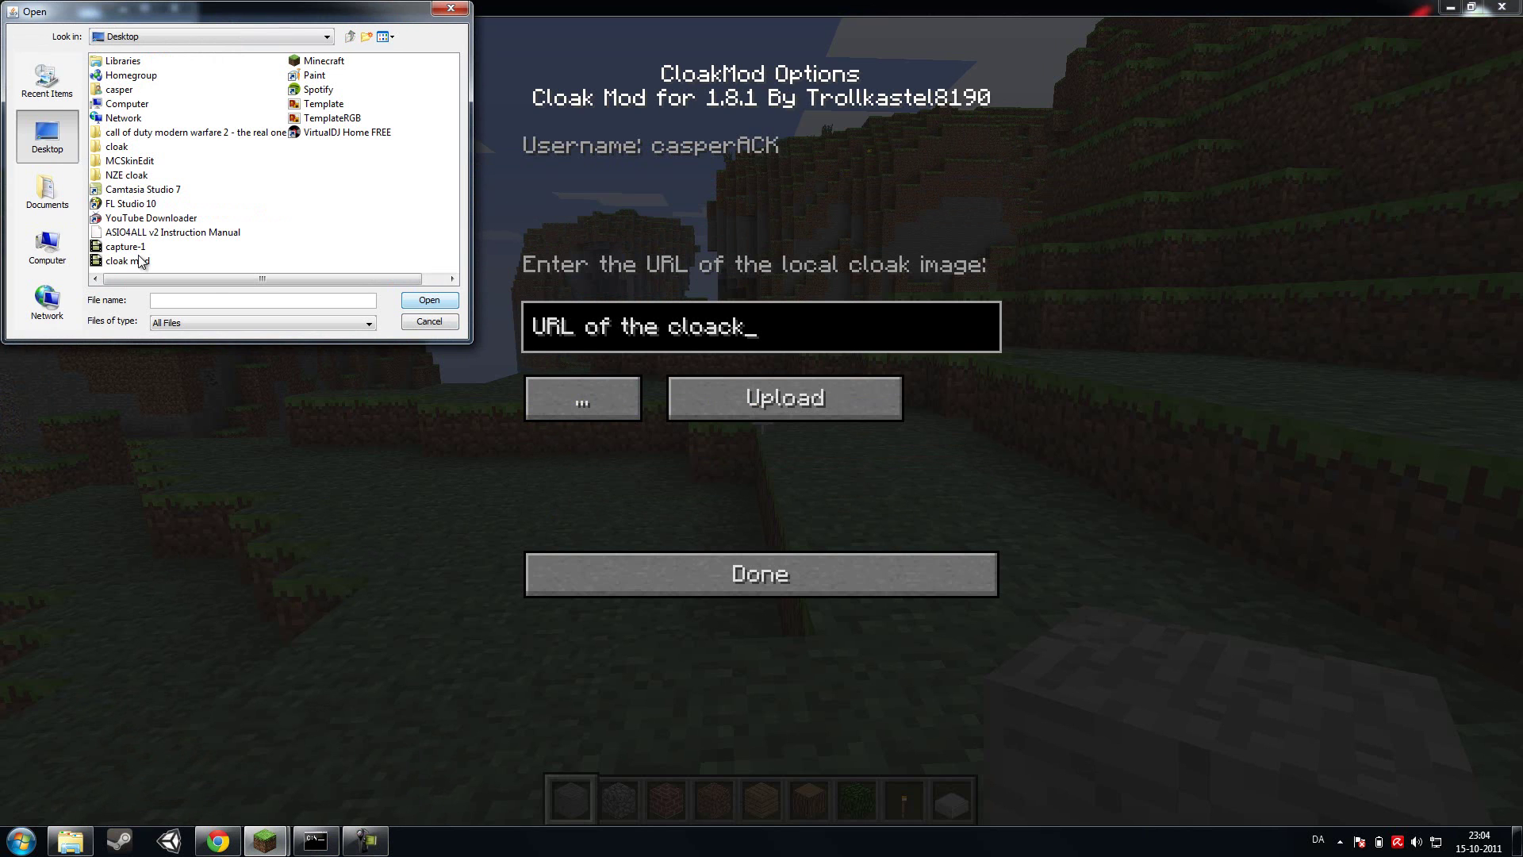
click(335, 123)
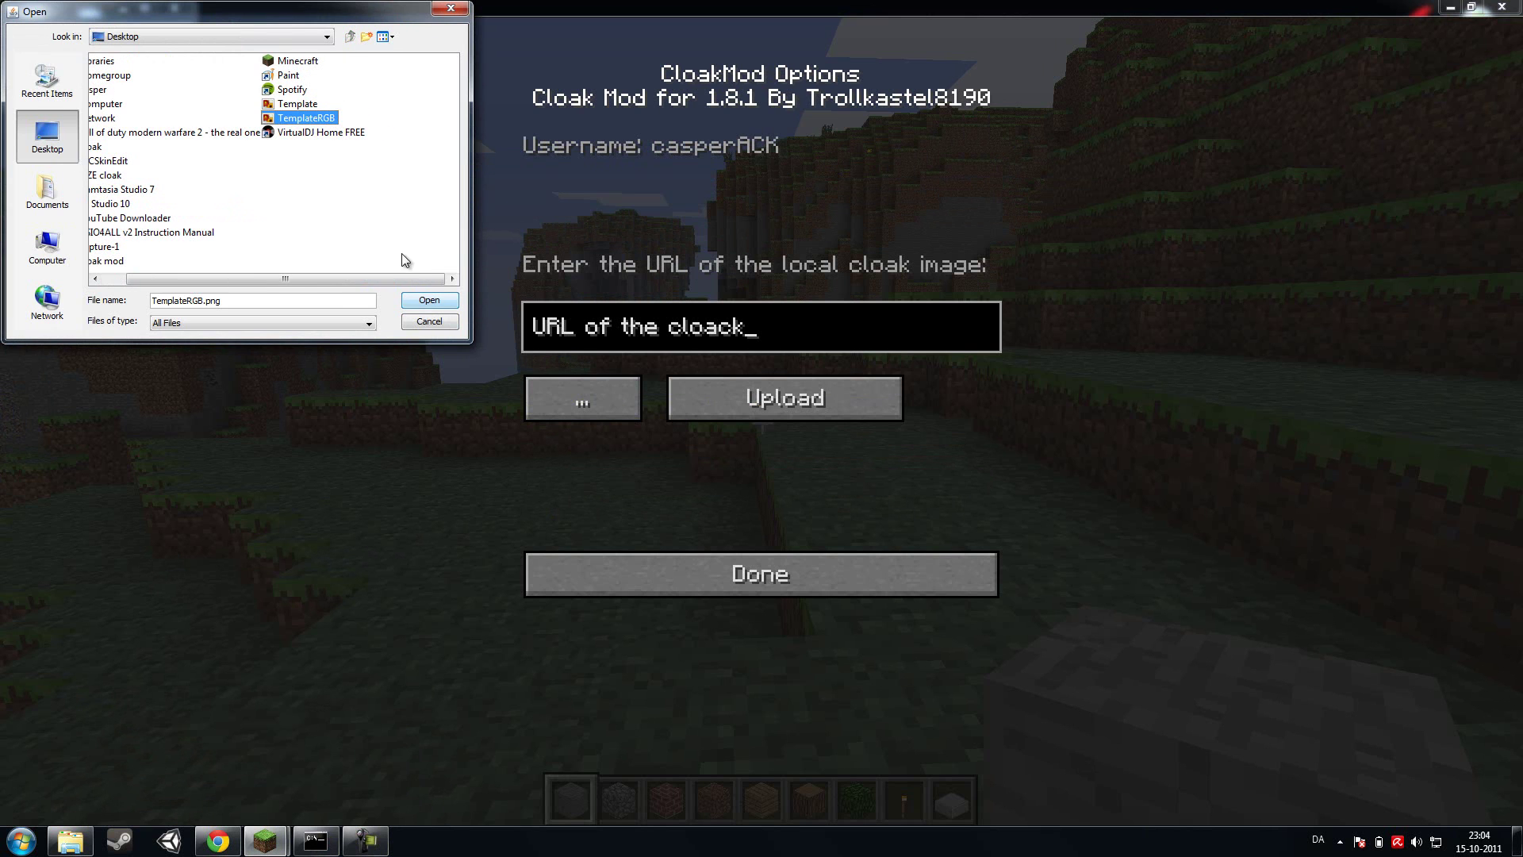
click(429, 301)
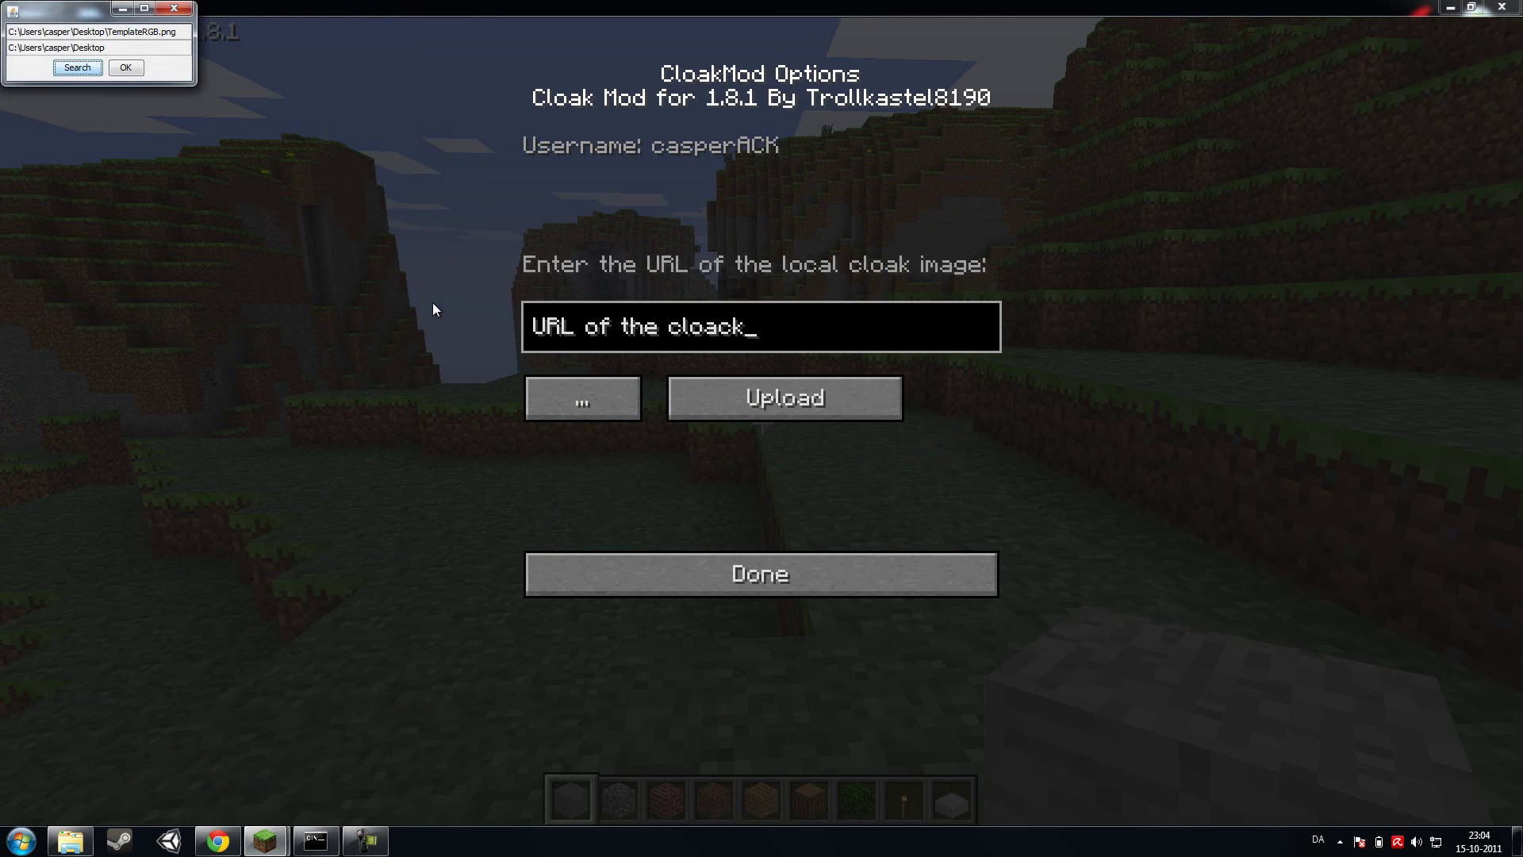
click(138, 70)
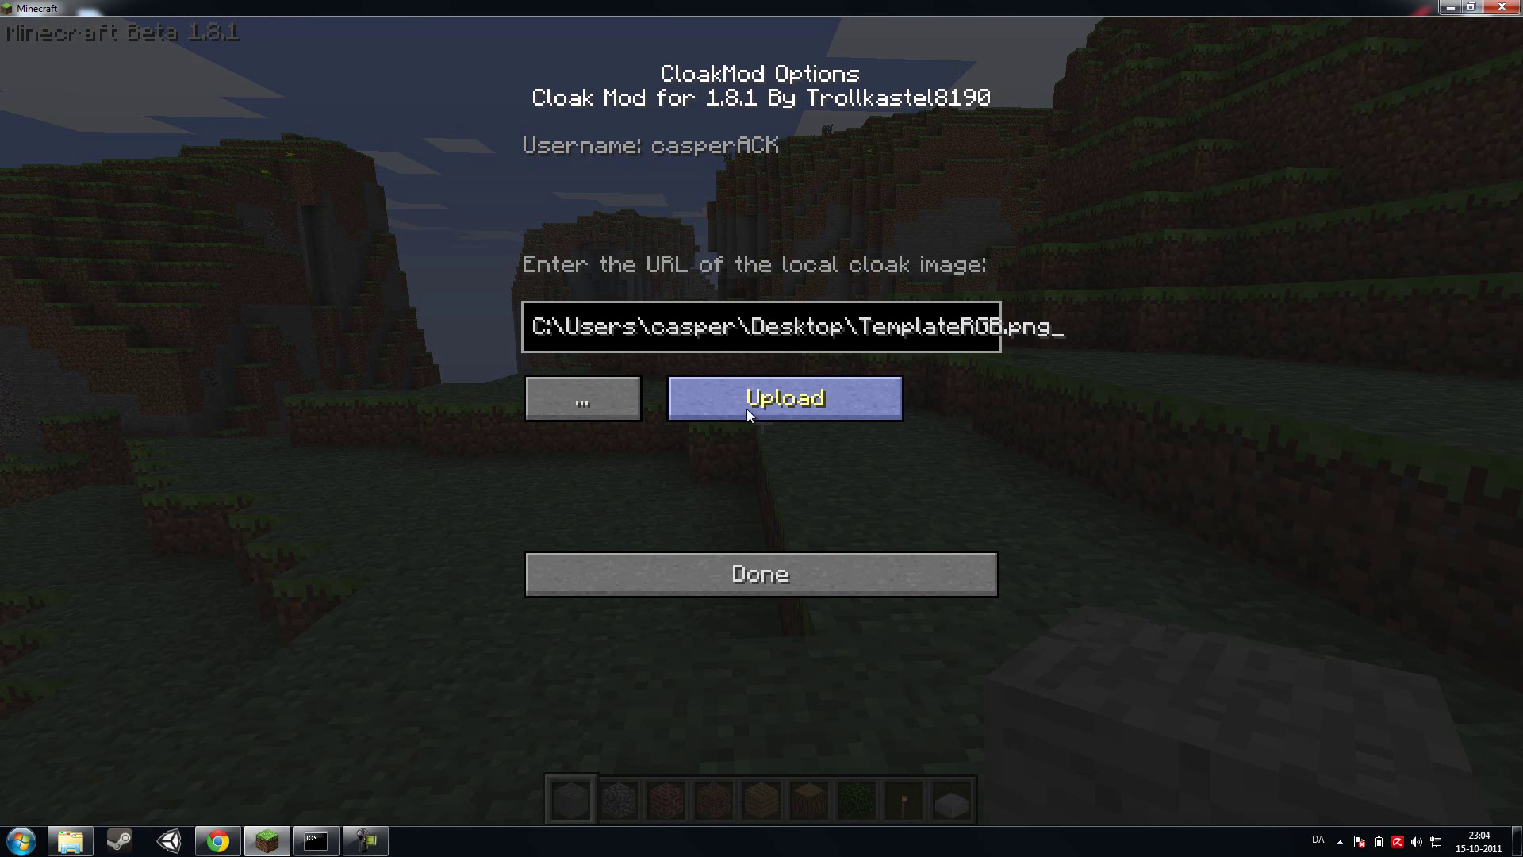
click(747, 412)
click(768, 574)
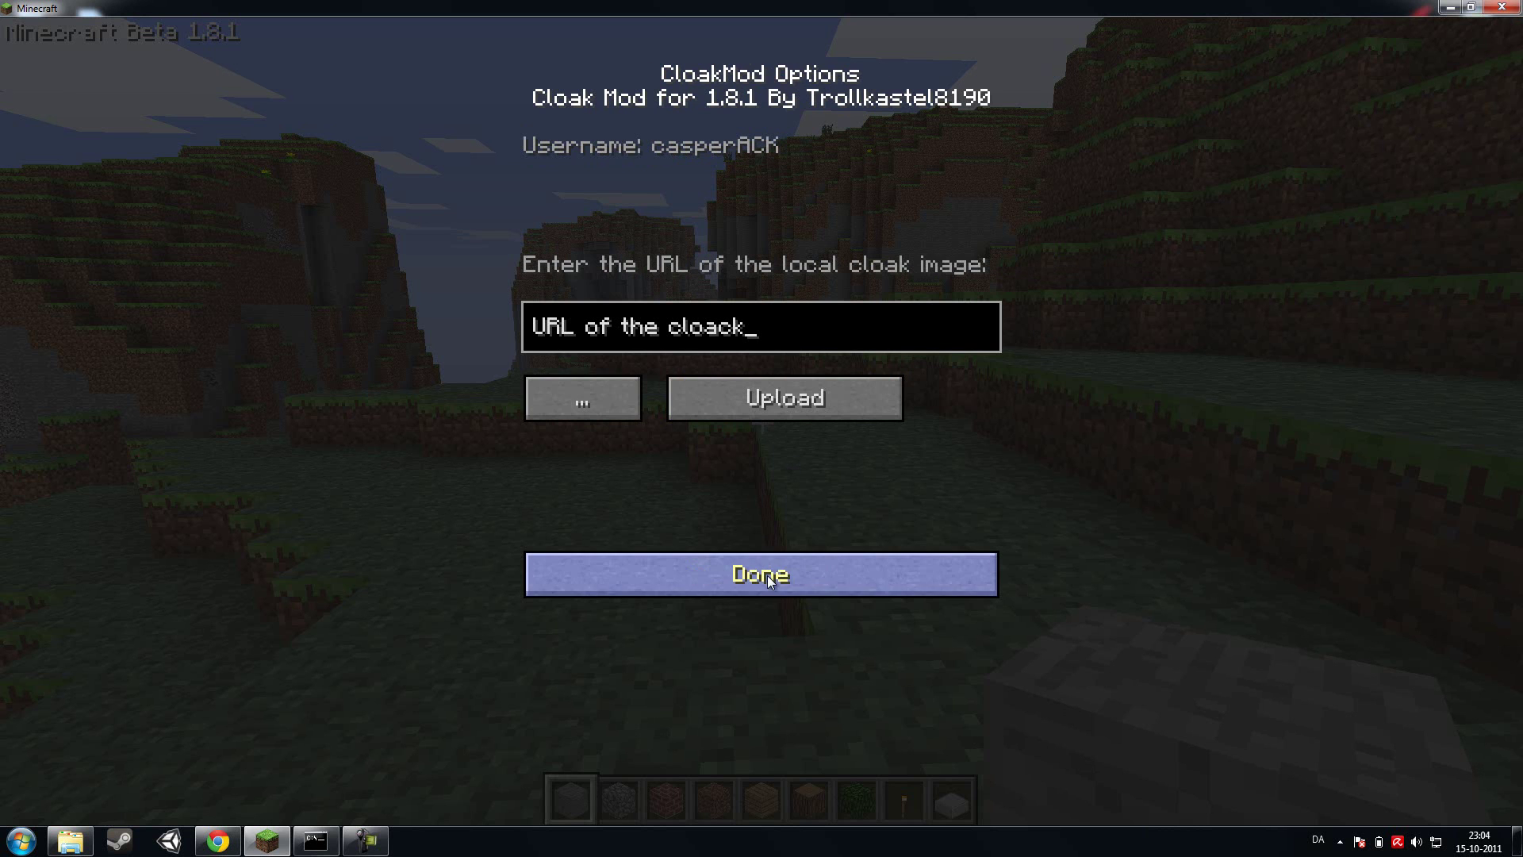
click(582, 398)
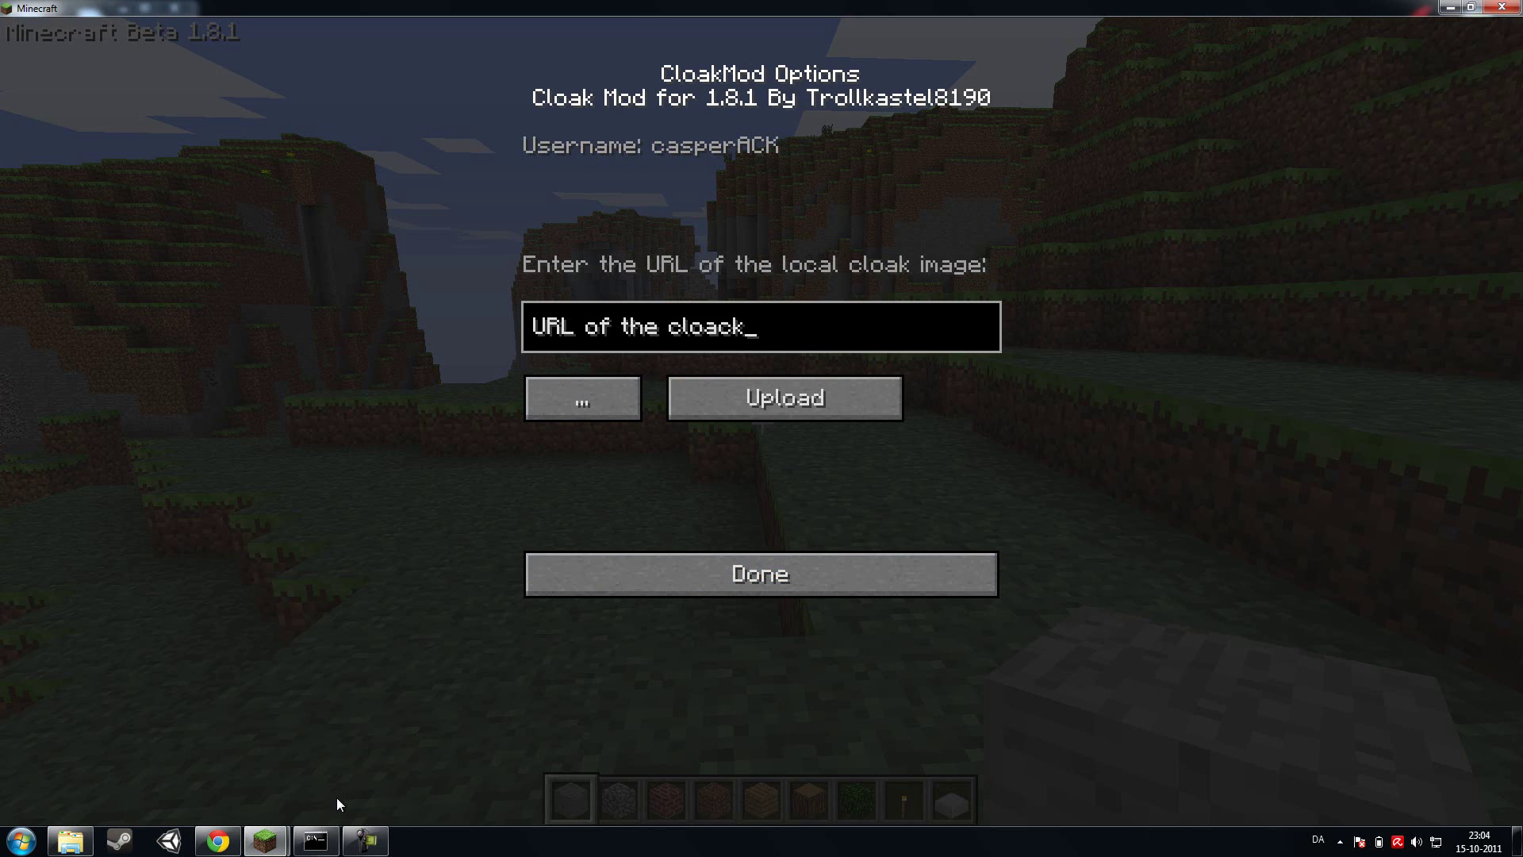
Pick Template.png from the Desktop's cloak folder, upload it as the cloak, and leave the settings
mouse_move(268, 847)
click(346, 755)
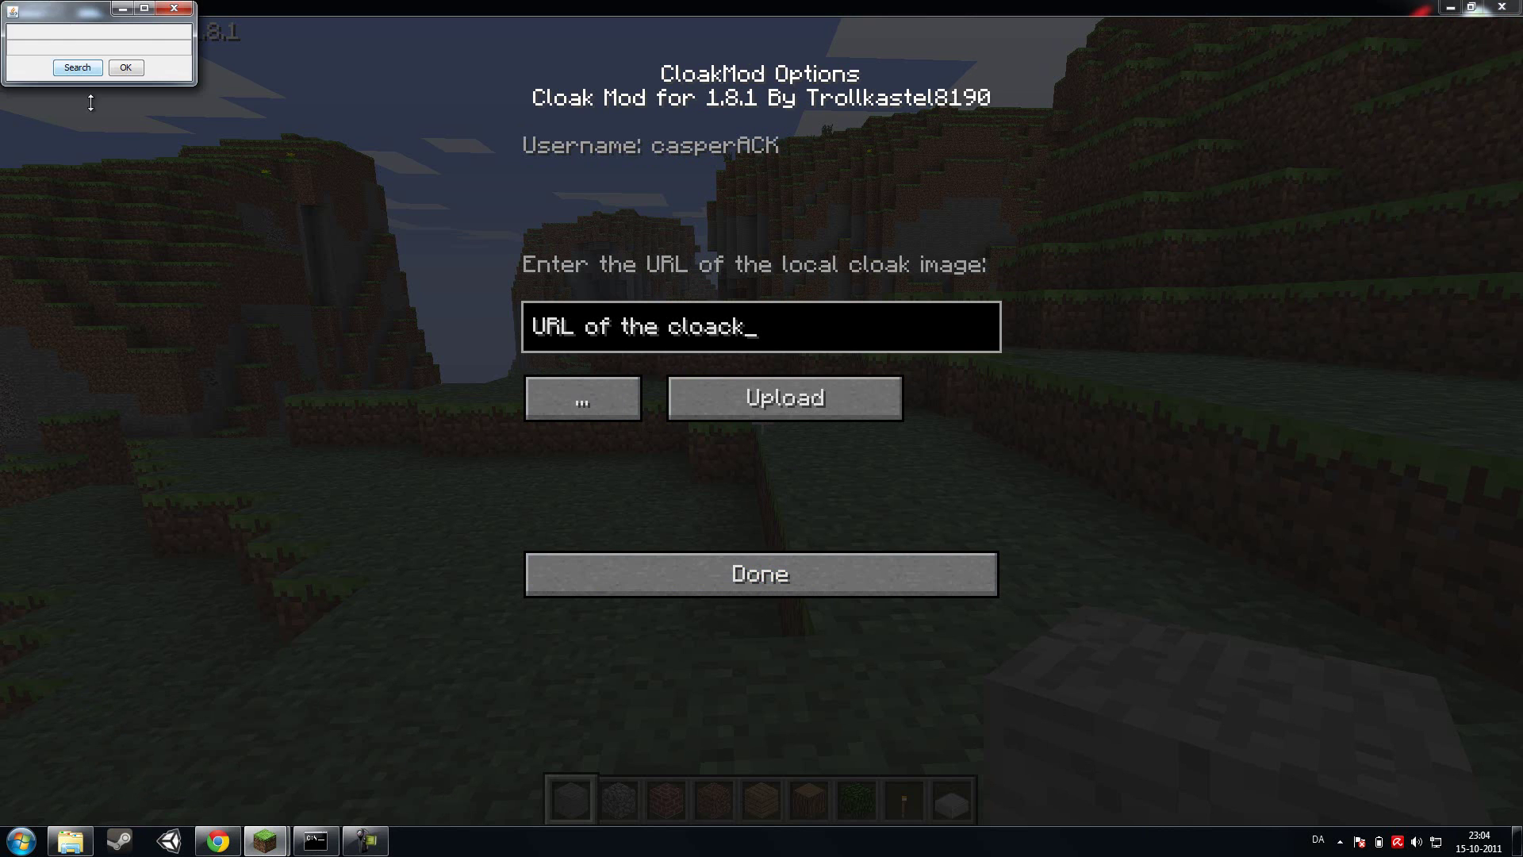
click(87, 73)
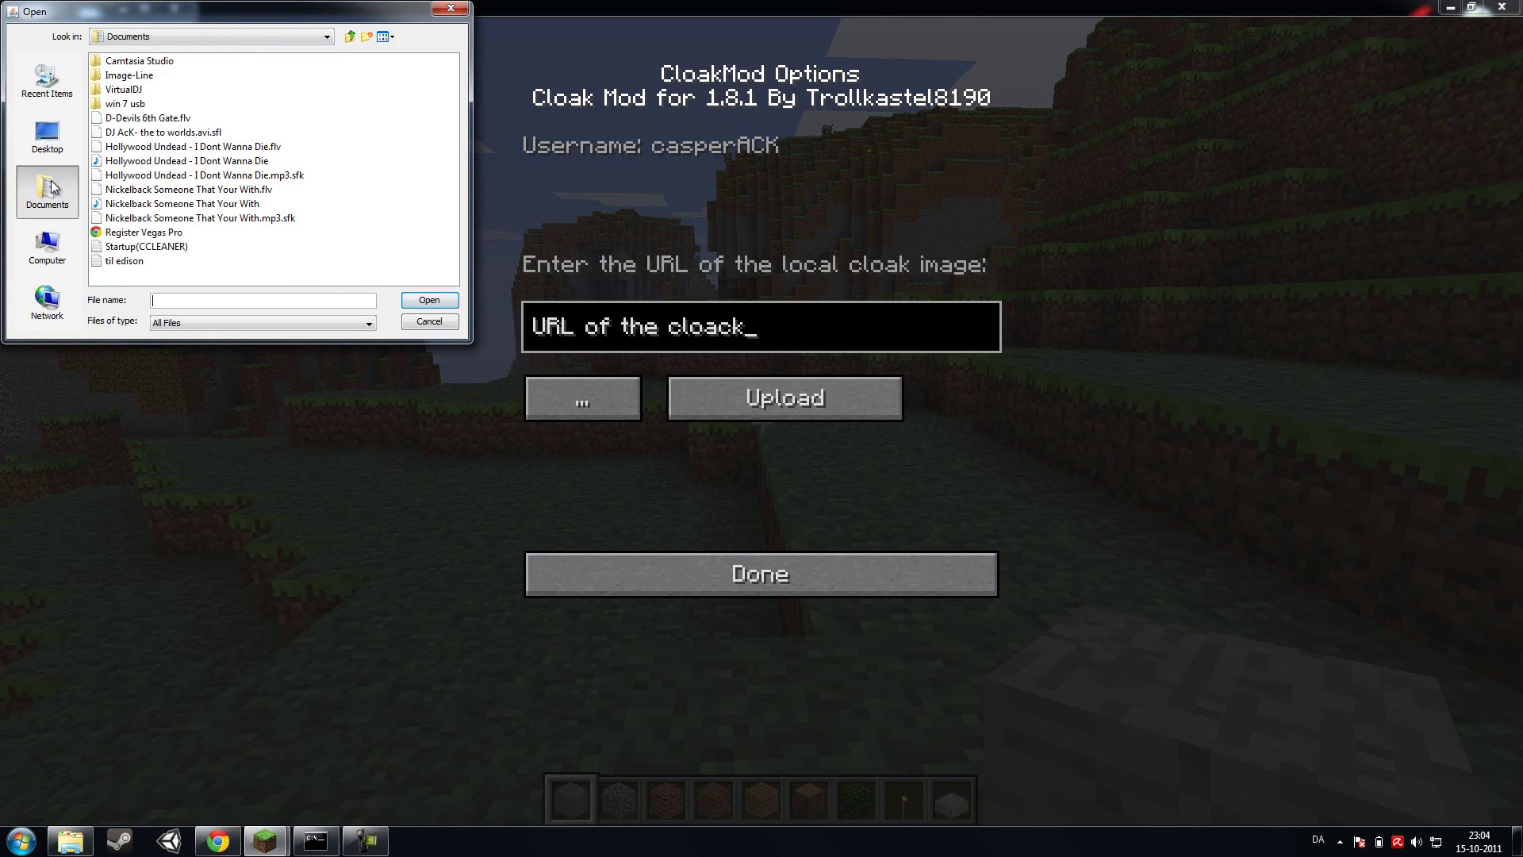
click(48, 144)
double_click(116, 147)
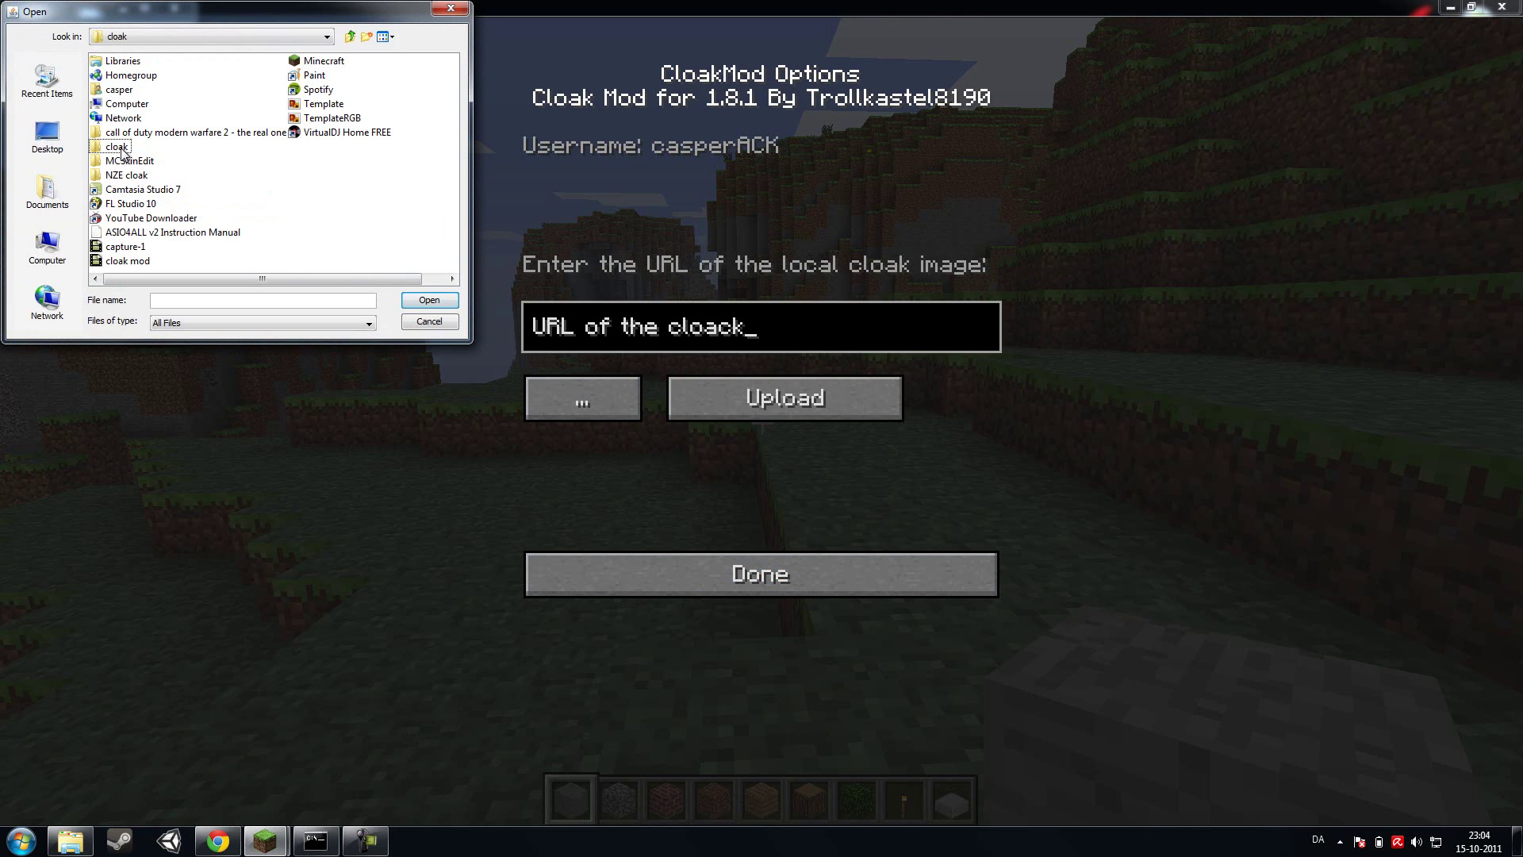
click(431, 301)
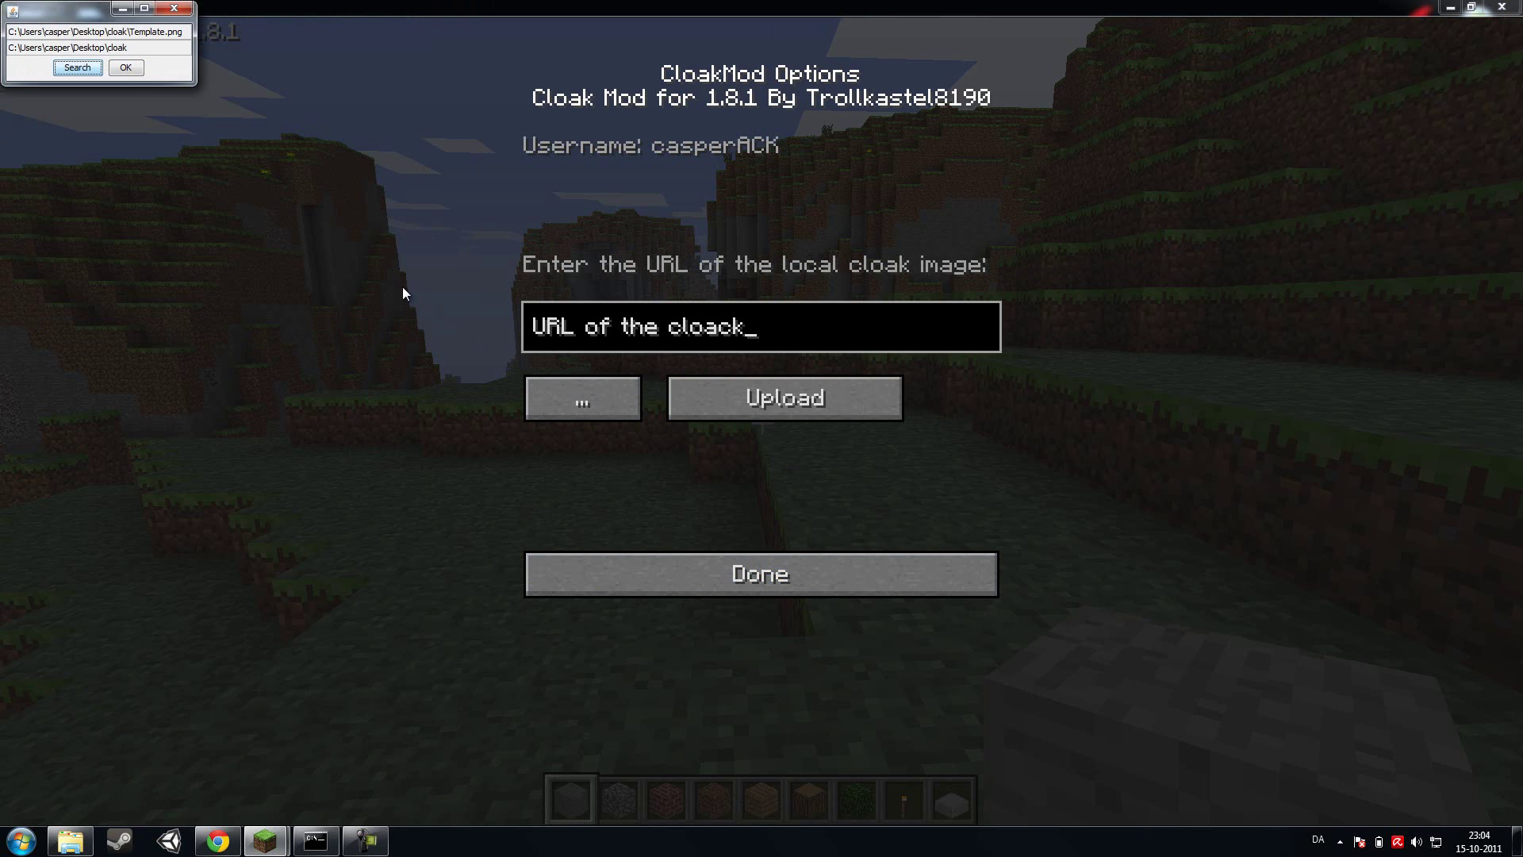
click(127, 68)
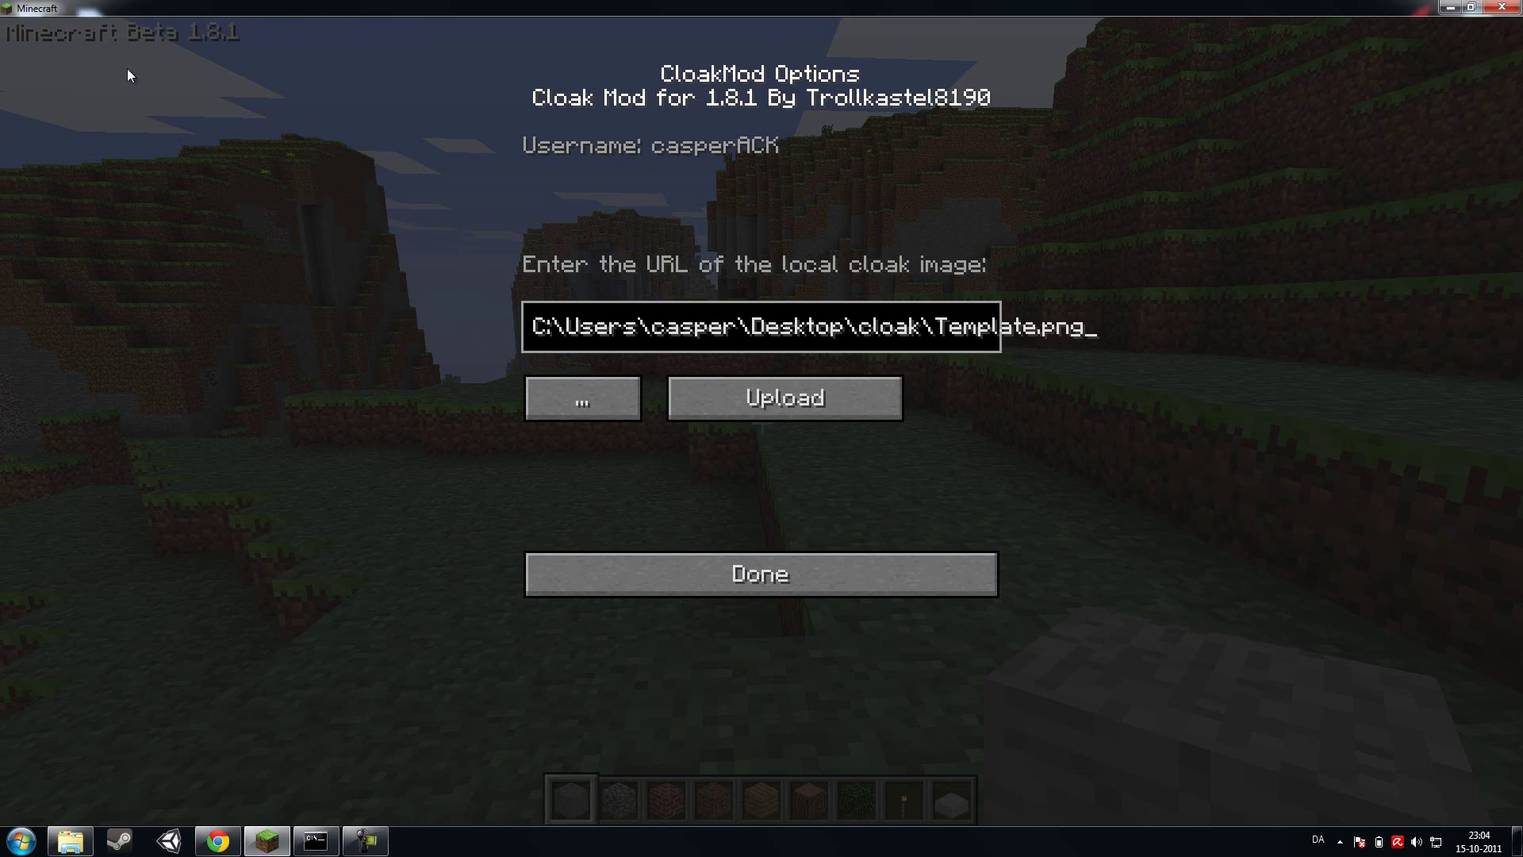
click(796, 565)
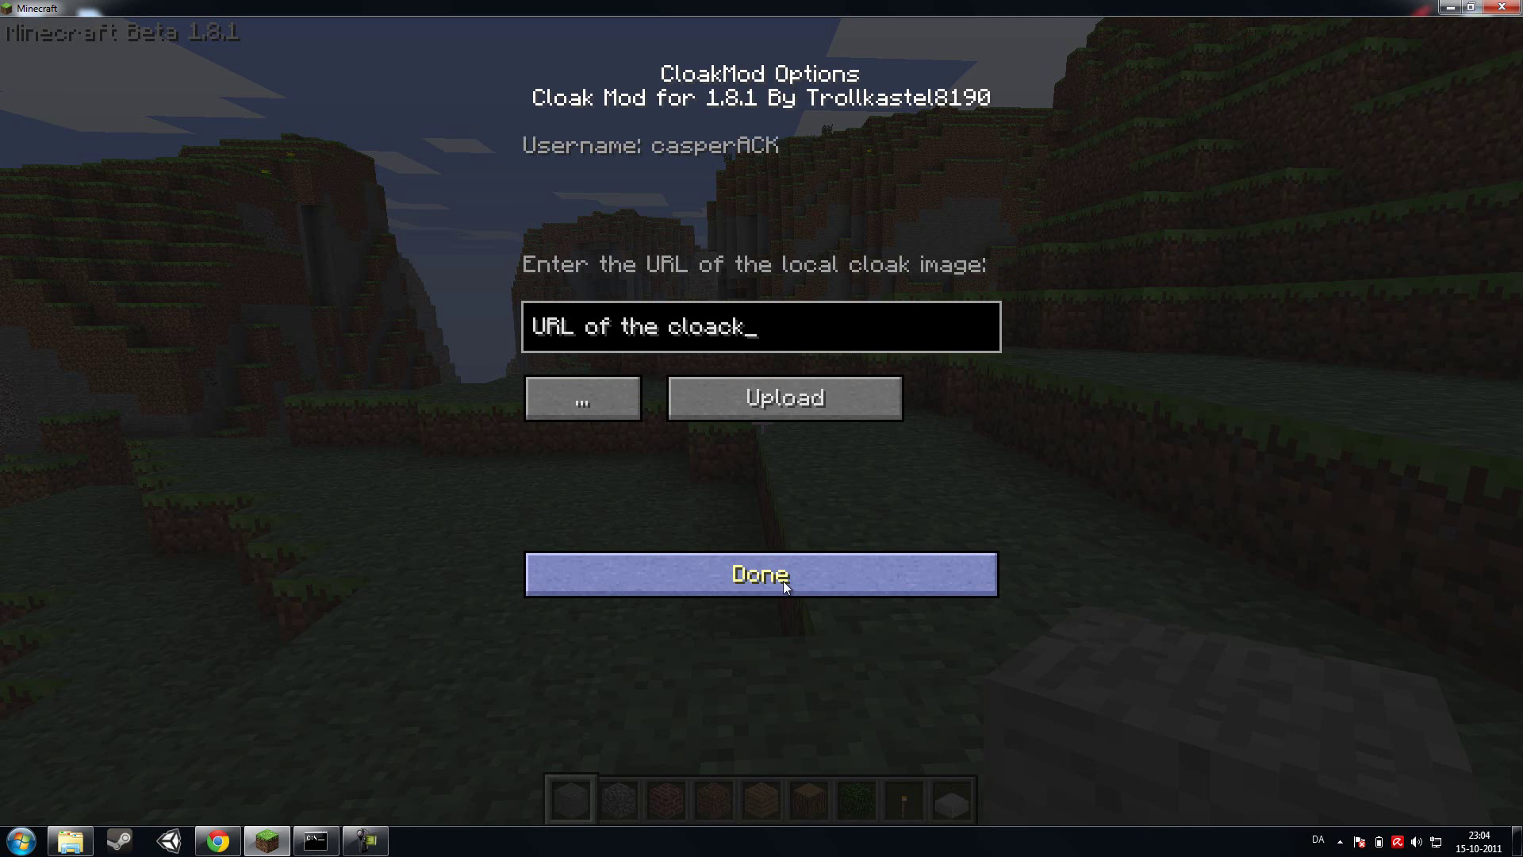
click(783, 581)
Return to the game and view the new cape in third person with F5
click(783, 581)
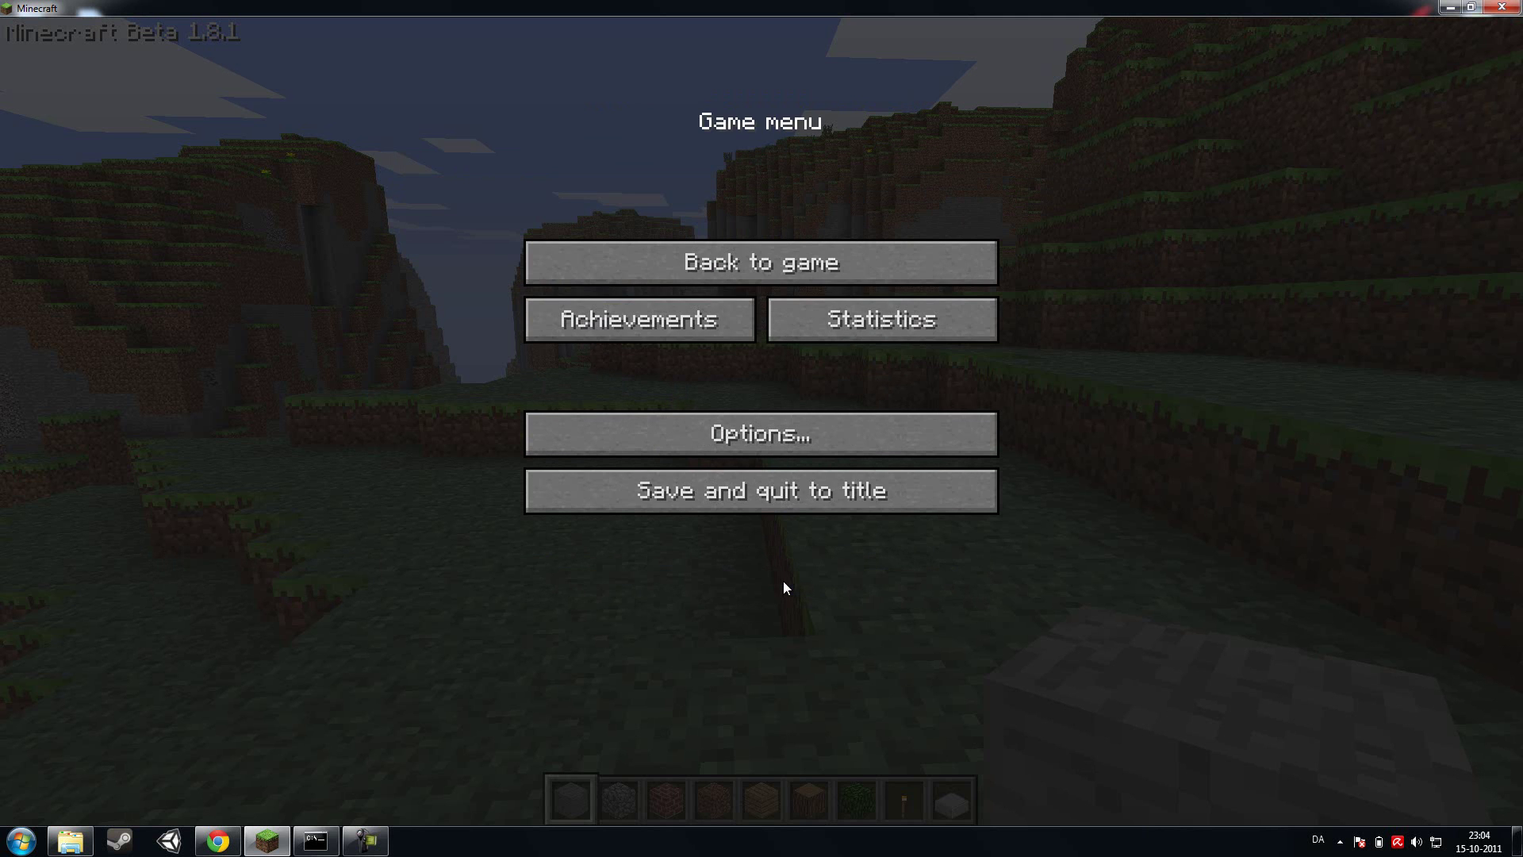
click(754, 263)
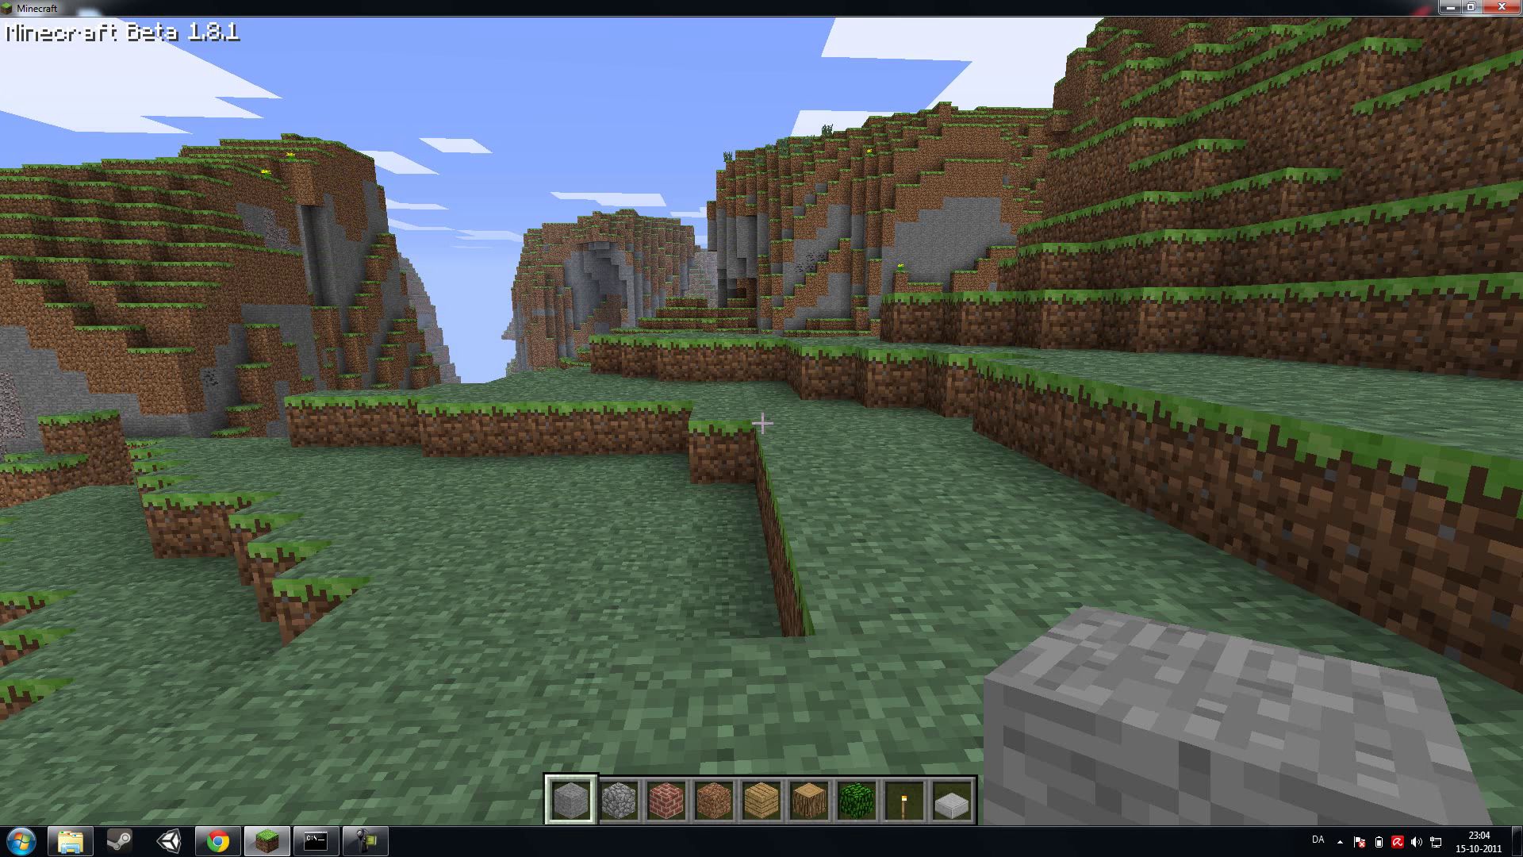
key(F5)
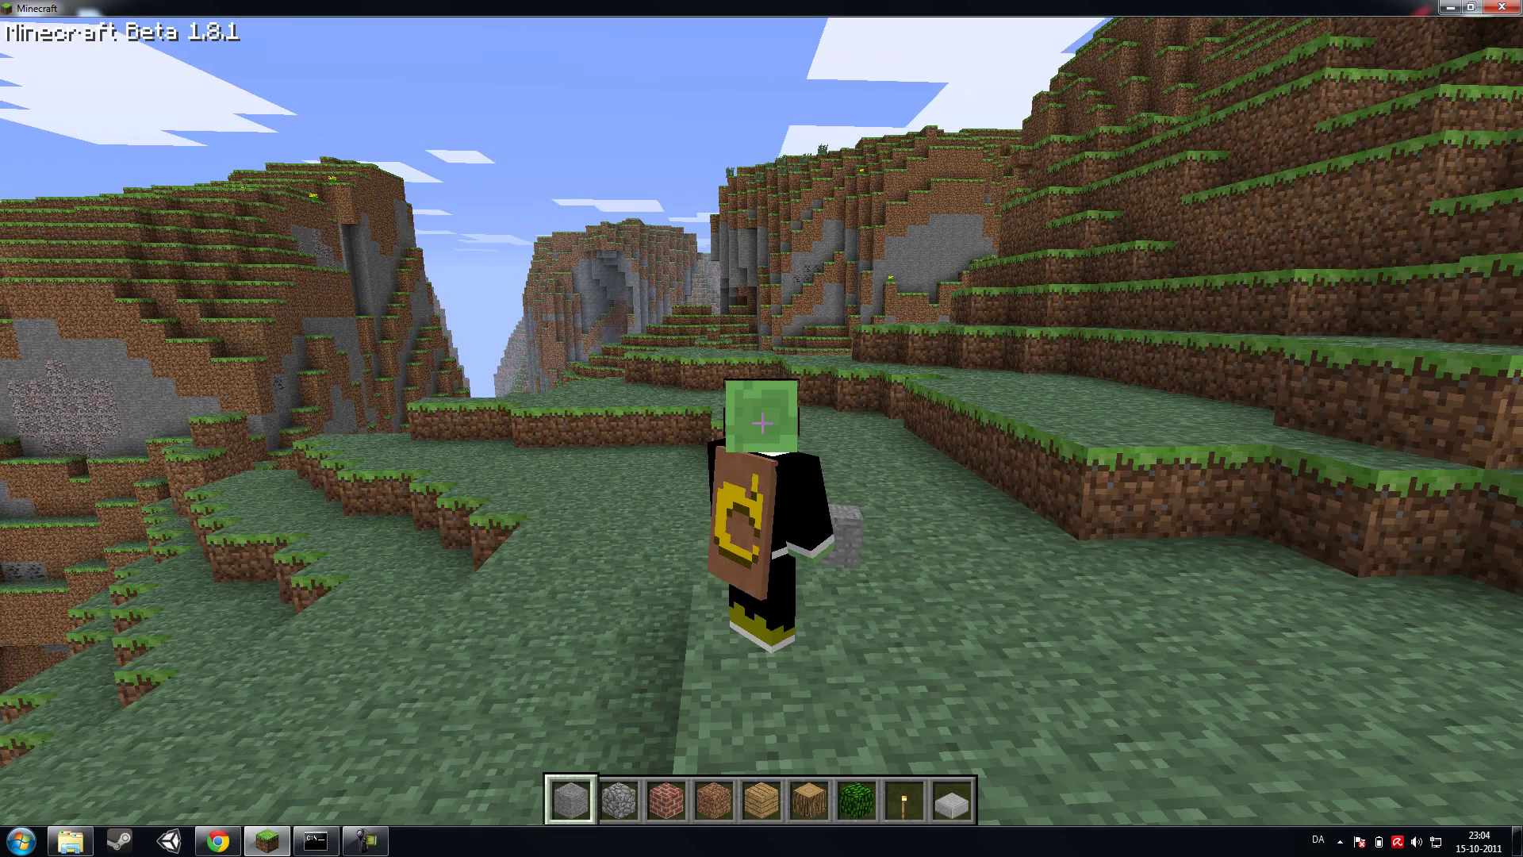
key(F5)
Save and quit the world to the title screen and close Minecraft
key(Escape)
click(764, 496)
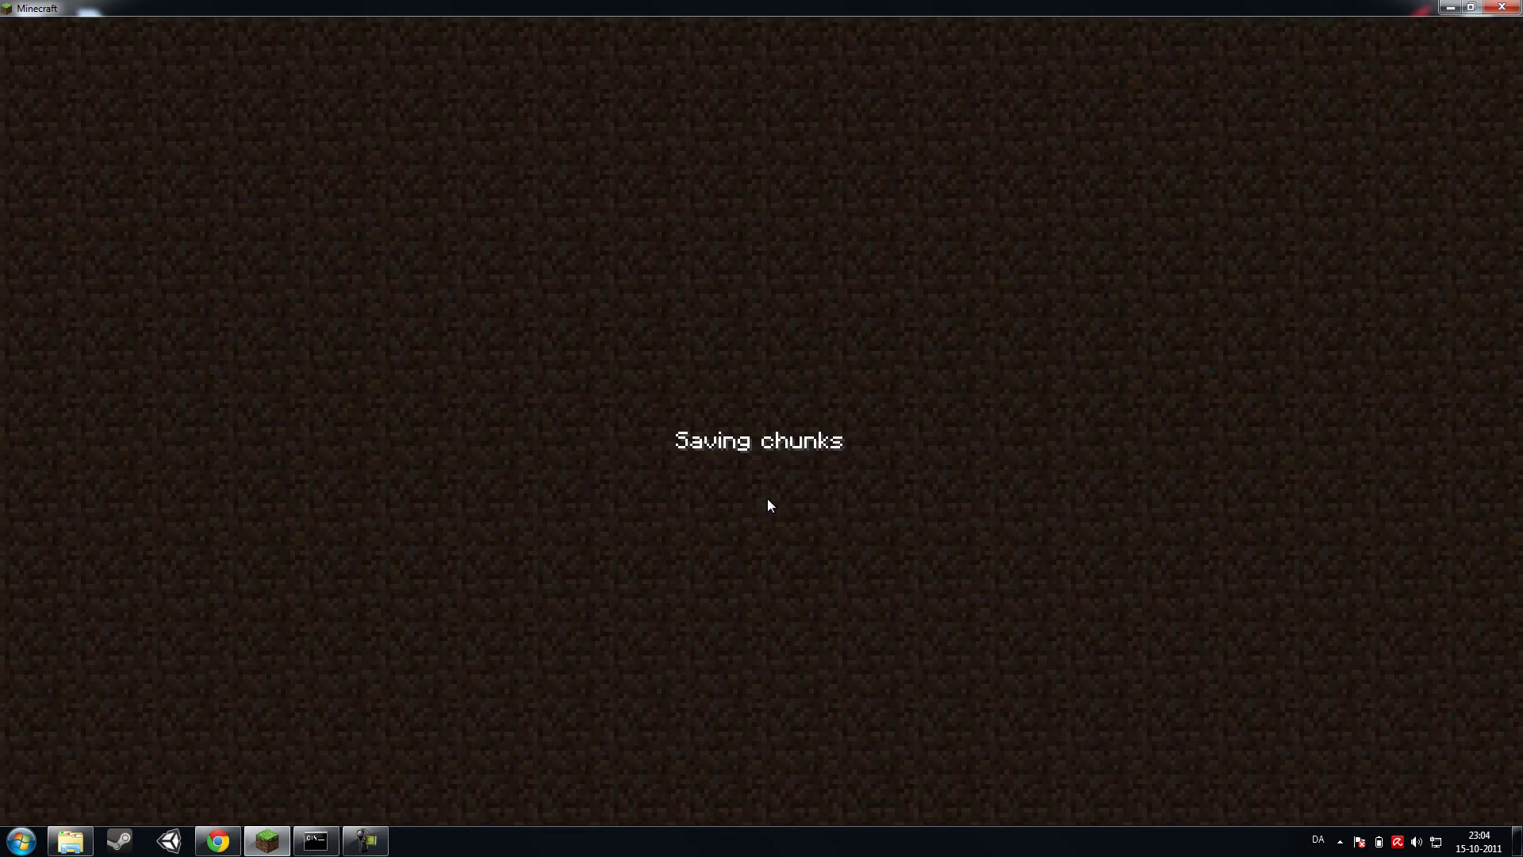
click(1500, 10)
Relaunch Minecraft.exe, allow it to run, and log in
double_click(1396, 765)
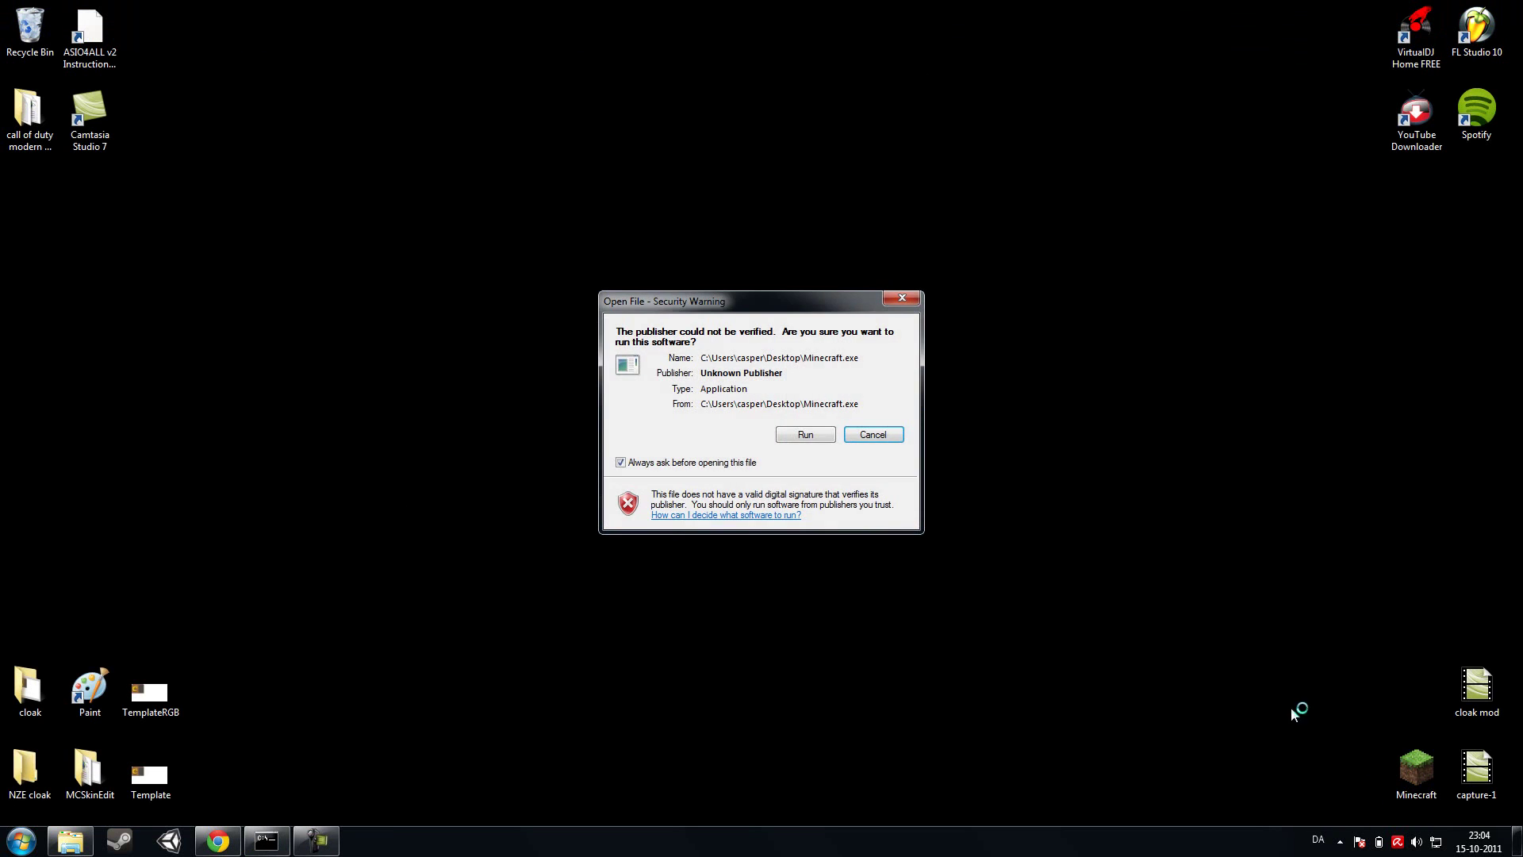
click(821, 433)
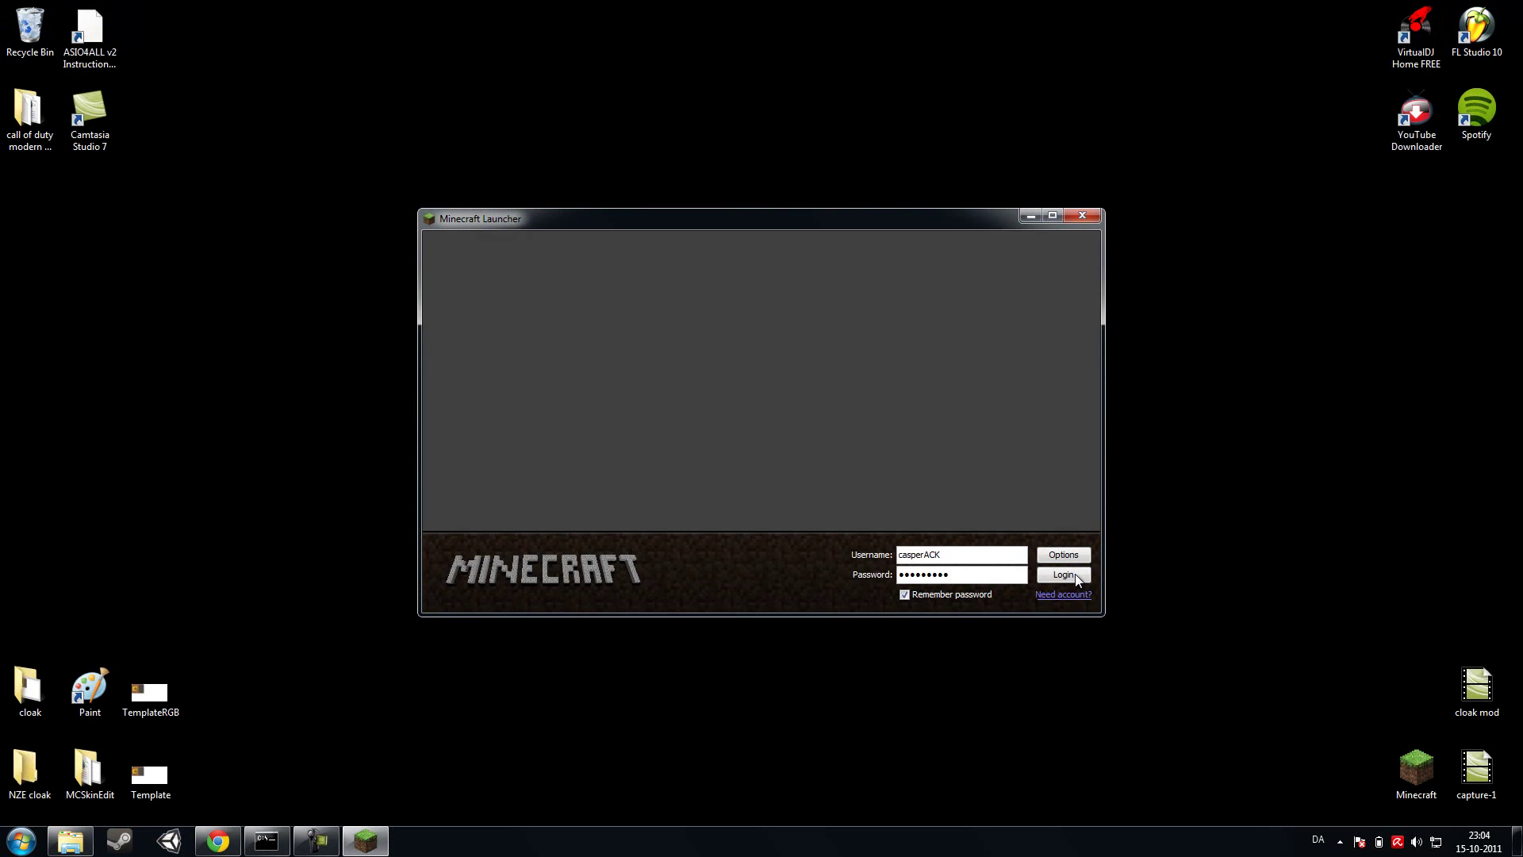
click(1077, 579)
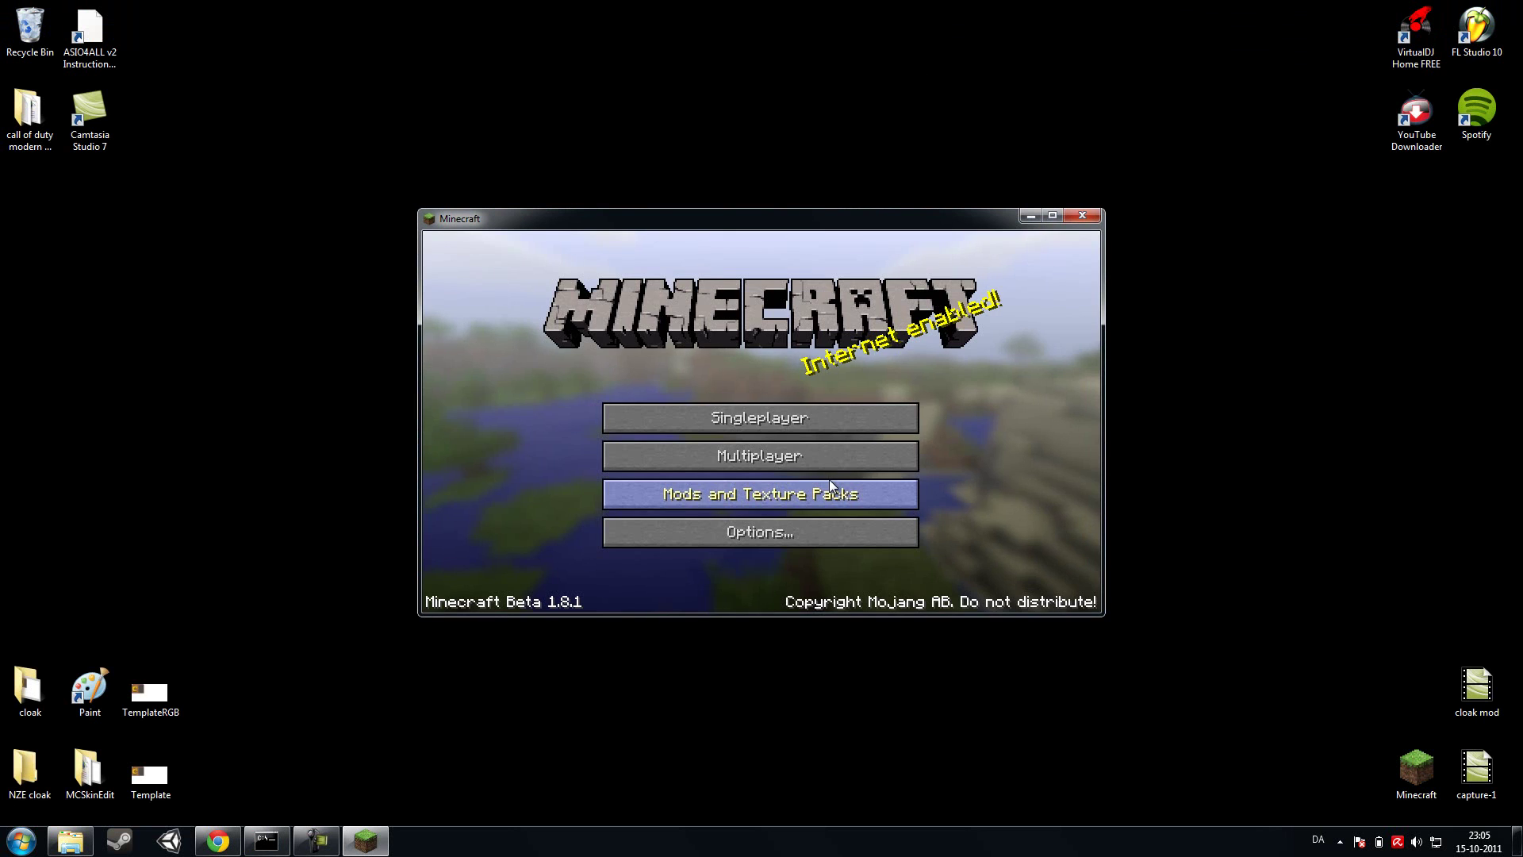
Load the Cloak Test singleplayer world, check the cape in third person, and open the game menu
click(776, 420)
double_click(614, 326)
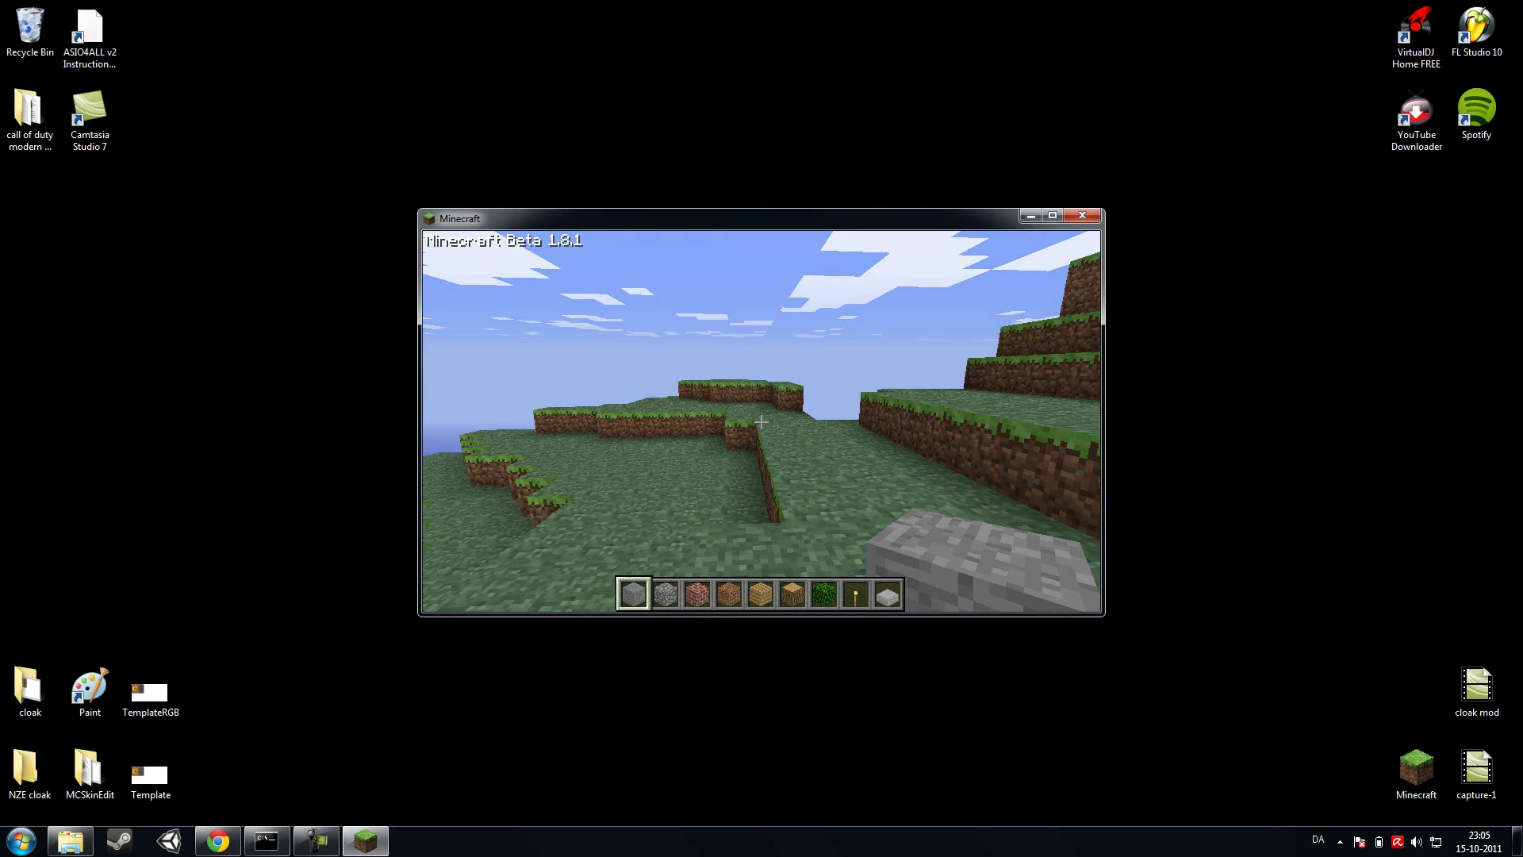
key(F5)
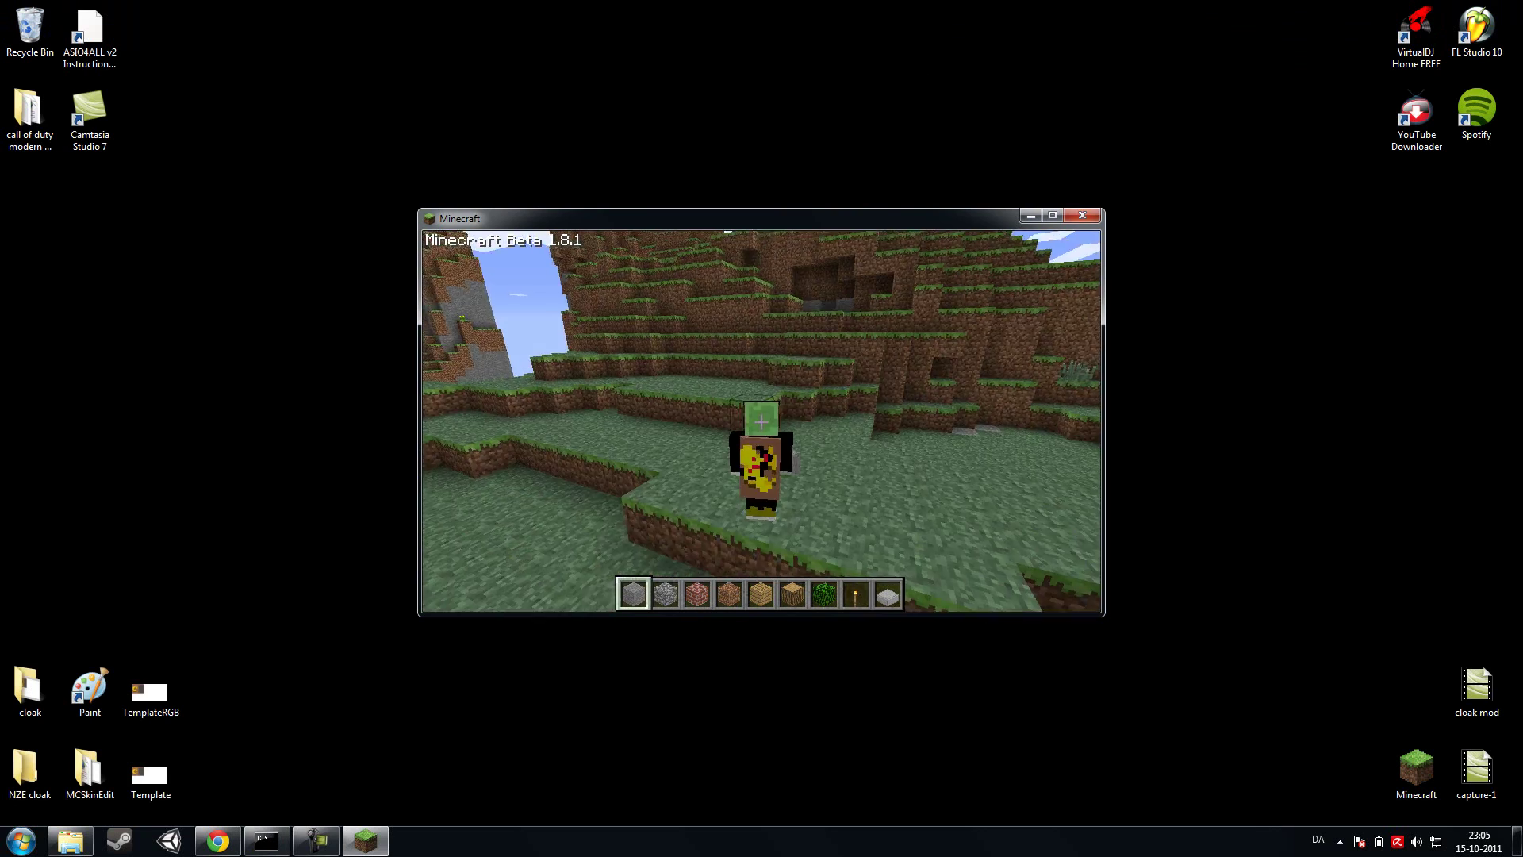
key(F5)
key(Escape)
Quit to title, join the NZE<333 server, and view the player's cape in third person
click(763, 506)
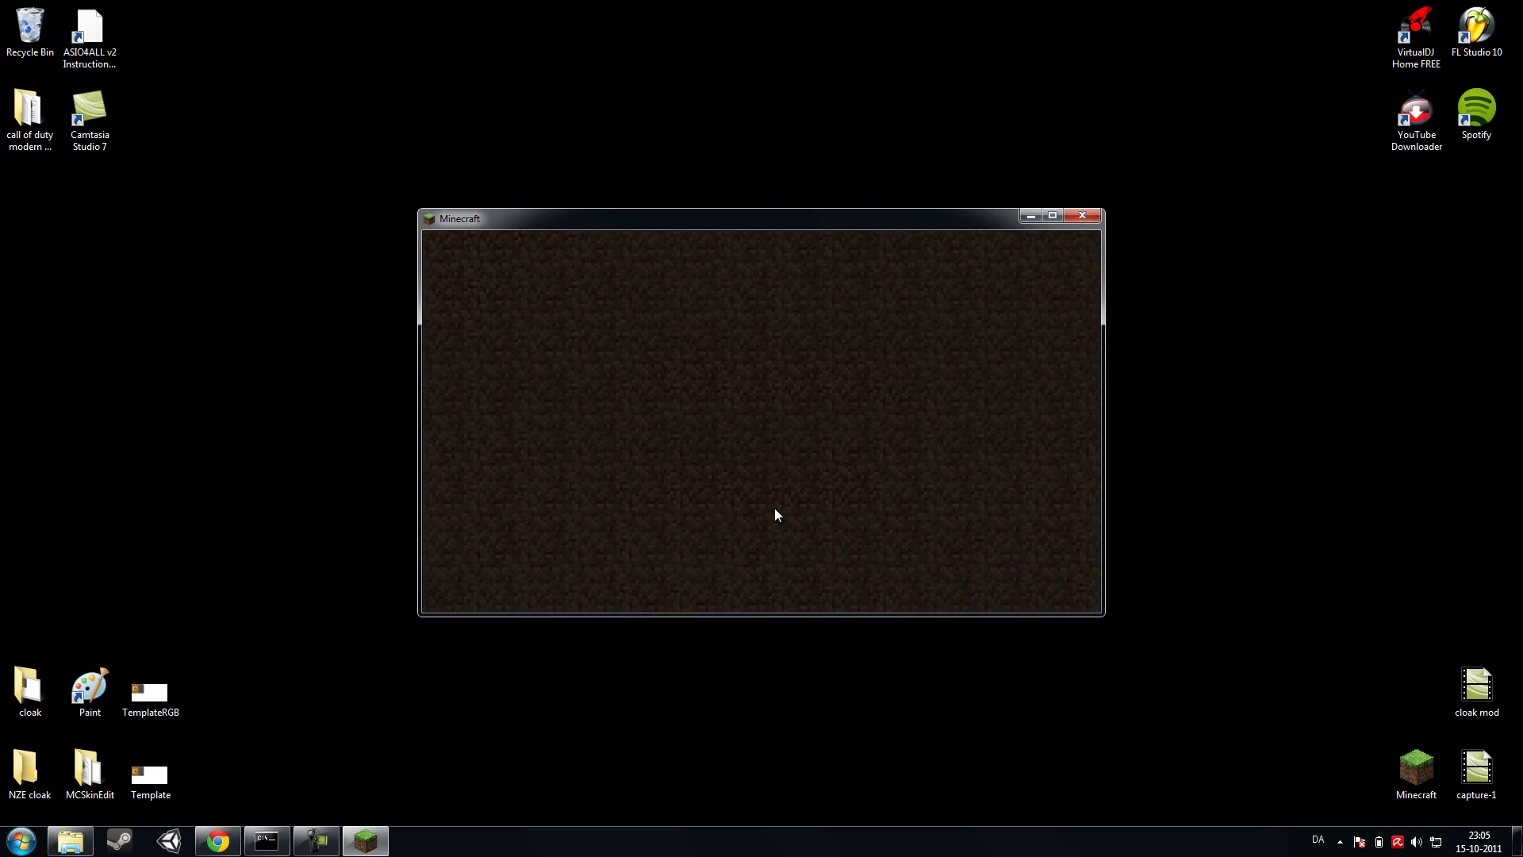
click(781, 467)
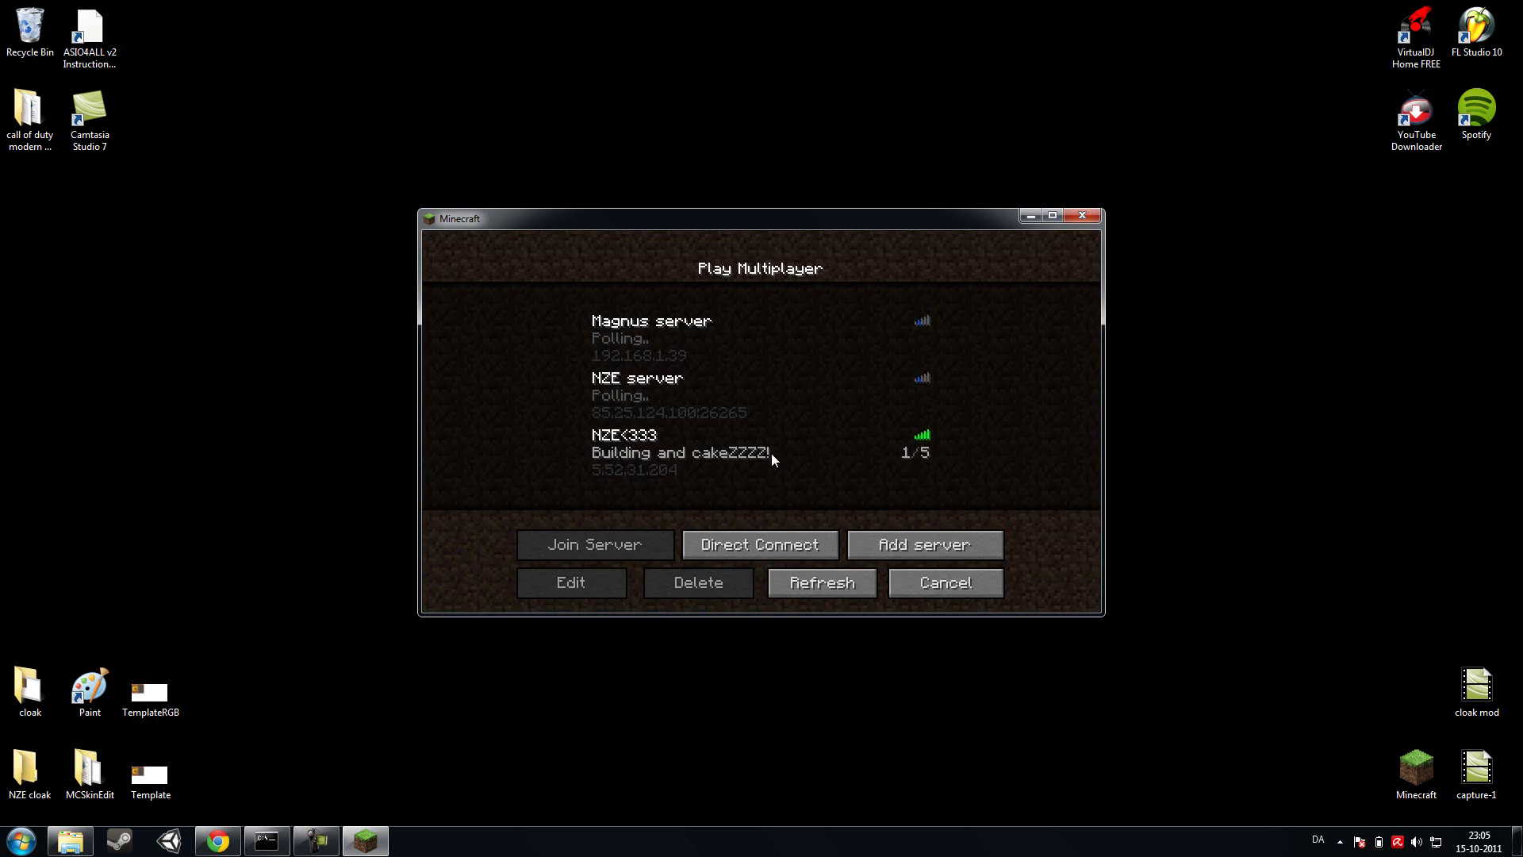
double_click(731, 451)
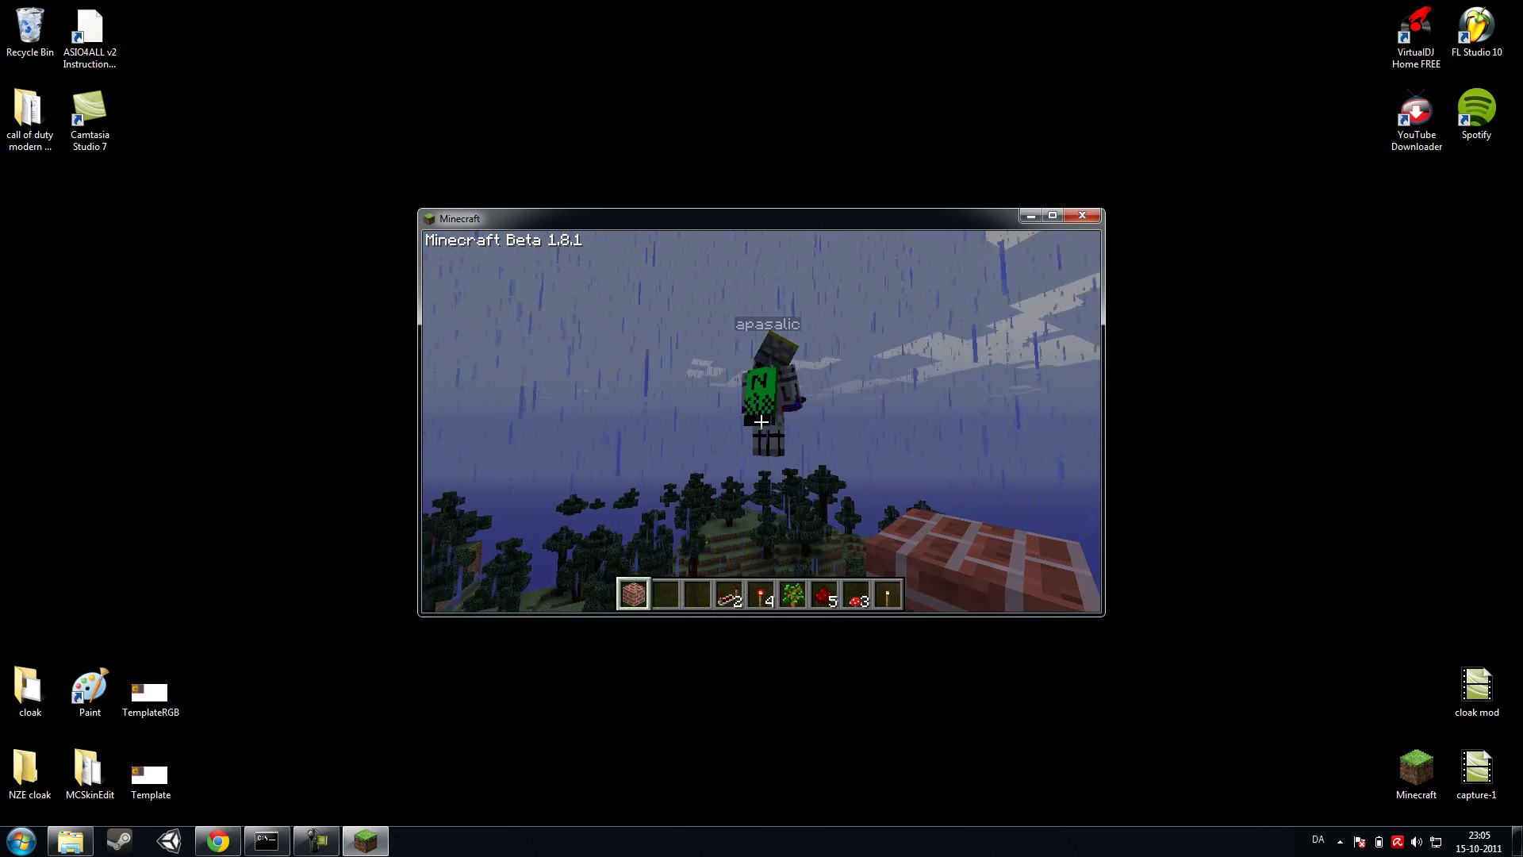
key(F5)
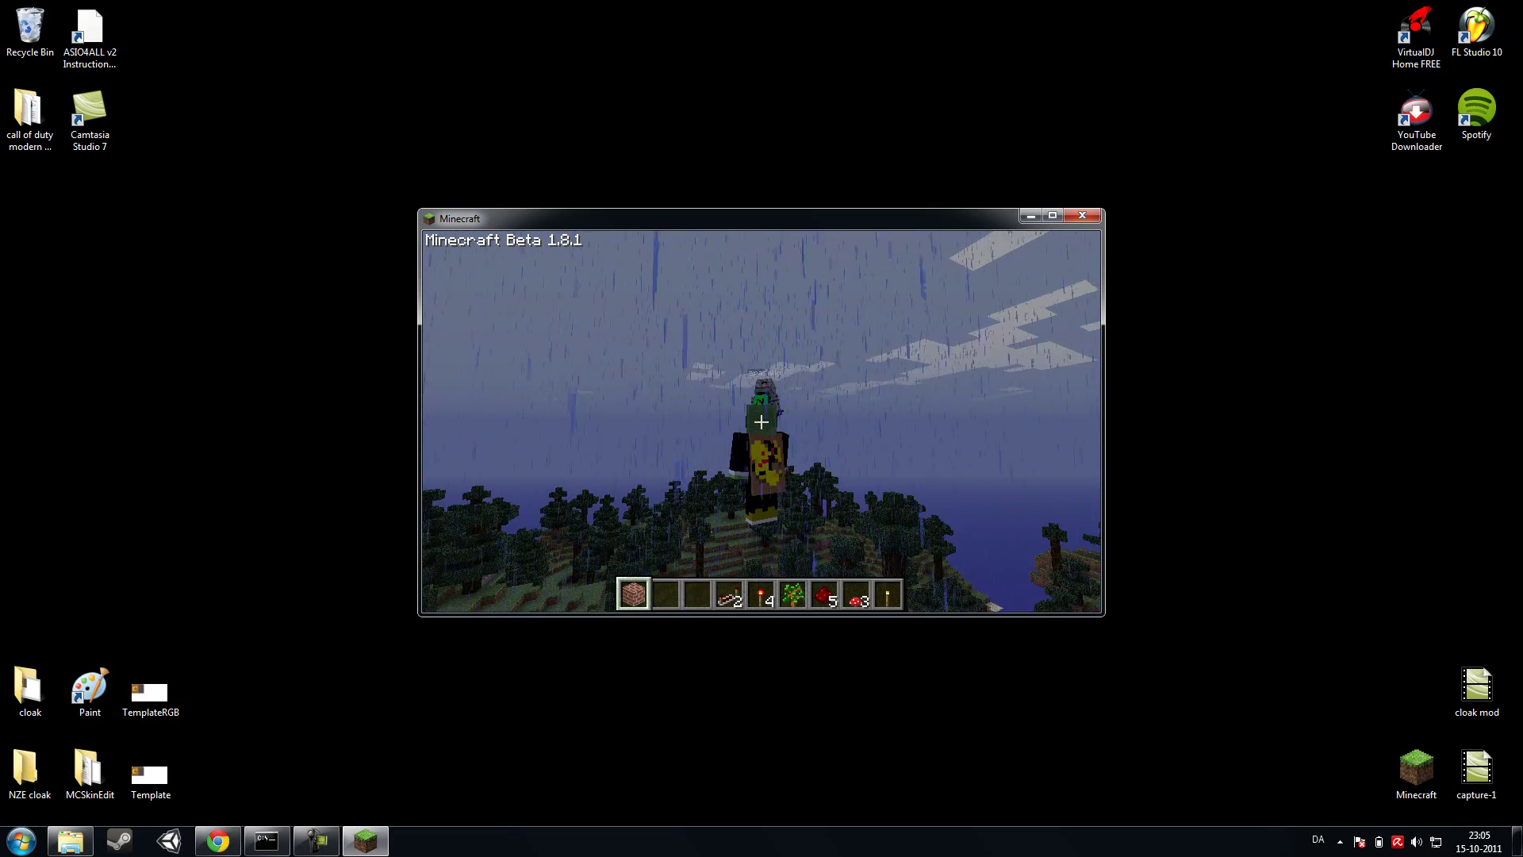